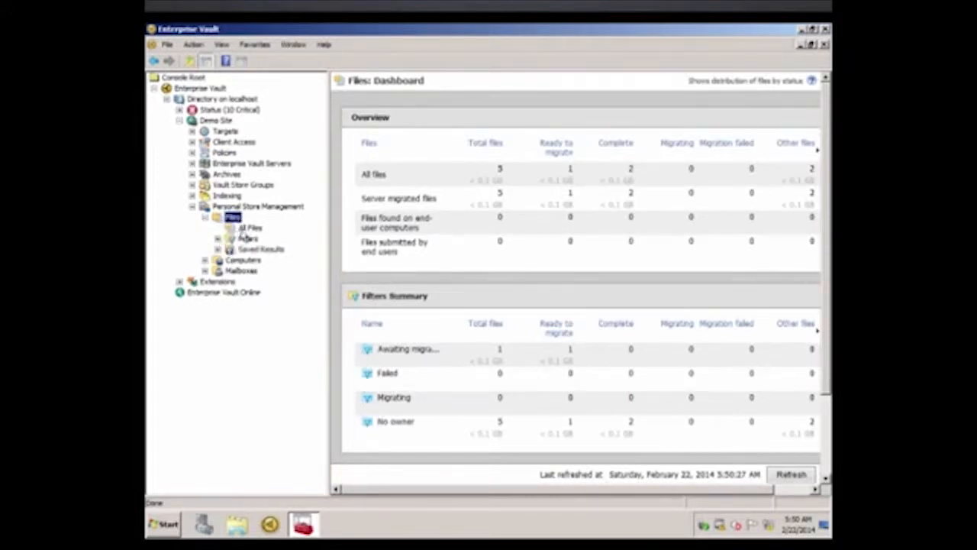
# List all PST files and define a filter condition for PST size is greater than 5000 KB.
pyautogui.click(247, 229)
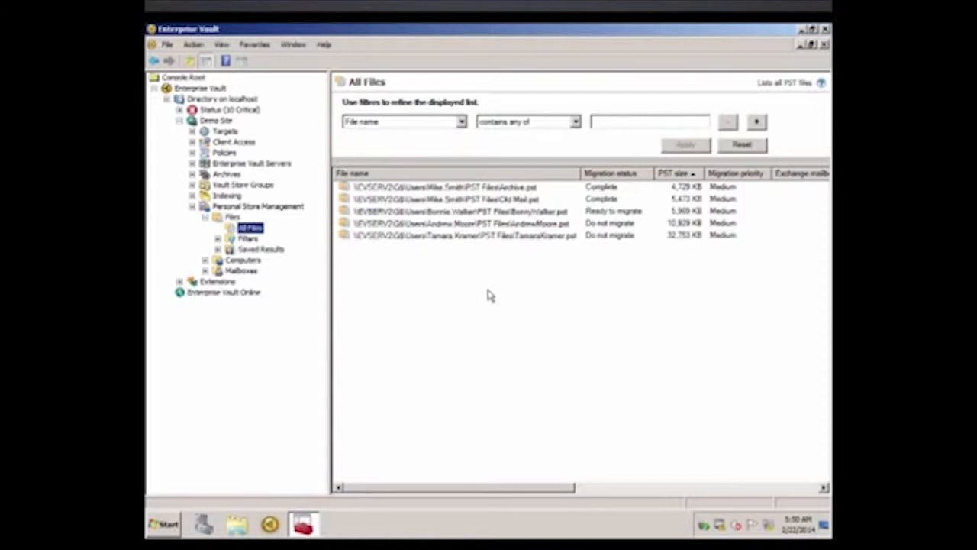
pyautogui.click(461, 122)
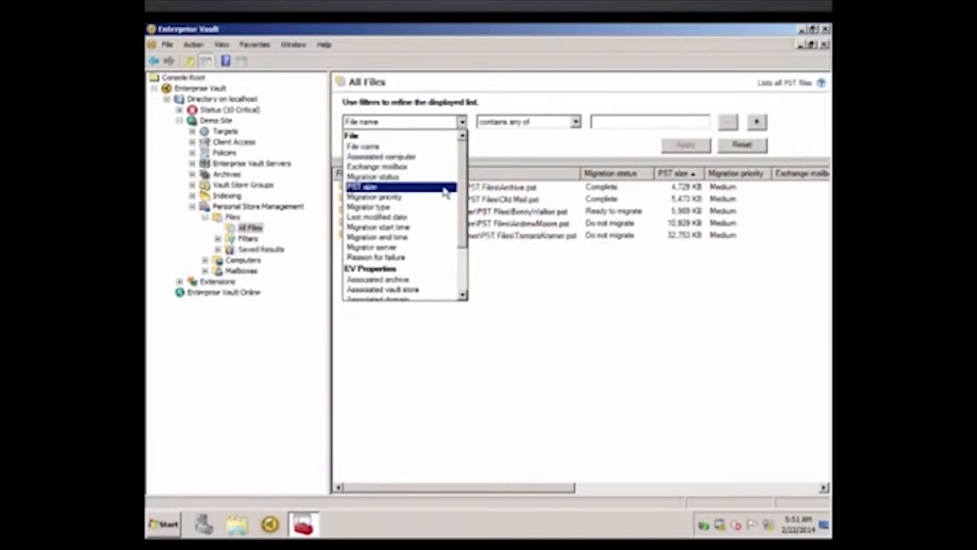
pyautogui.scroll(-2, 446, 195)
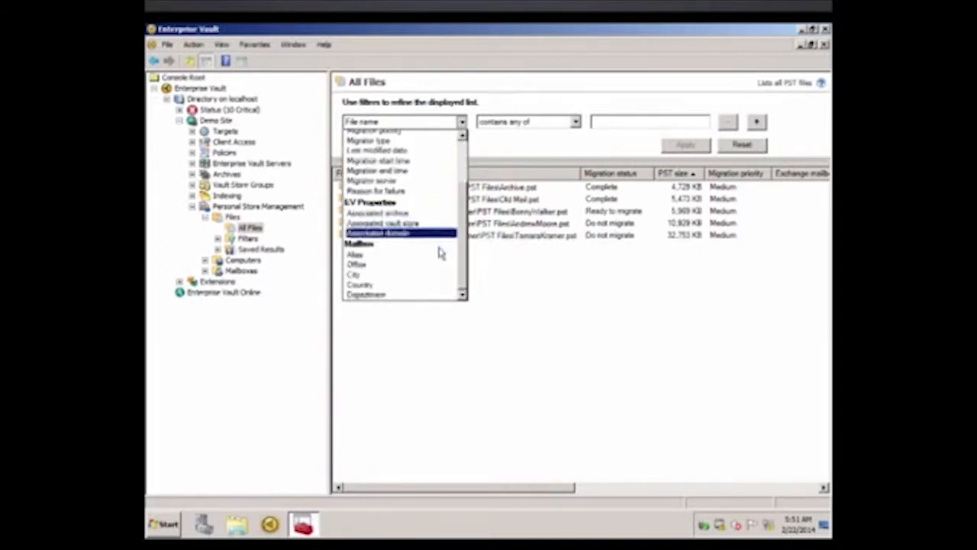
pyautogui.scroll(1, 441, 255)
pyautogui.scroll(3, 440, 254)
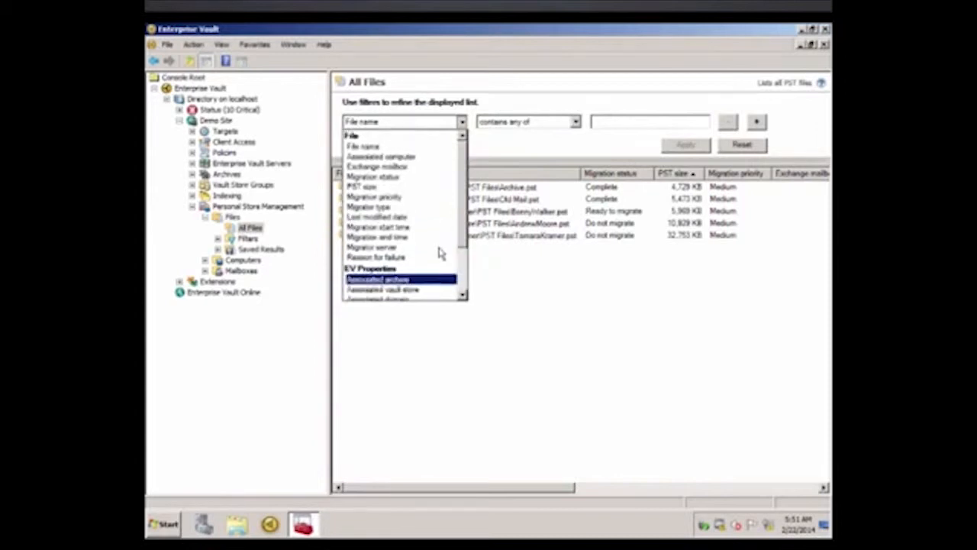
pyautogui.click(434, 187)
pyautogui.click(575, 123)
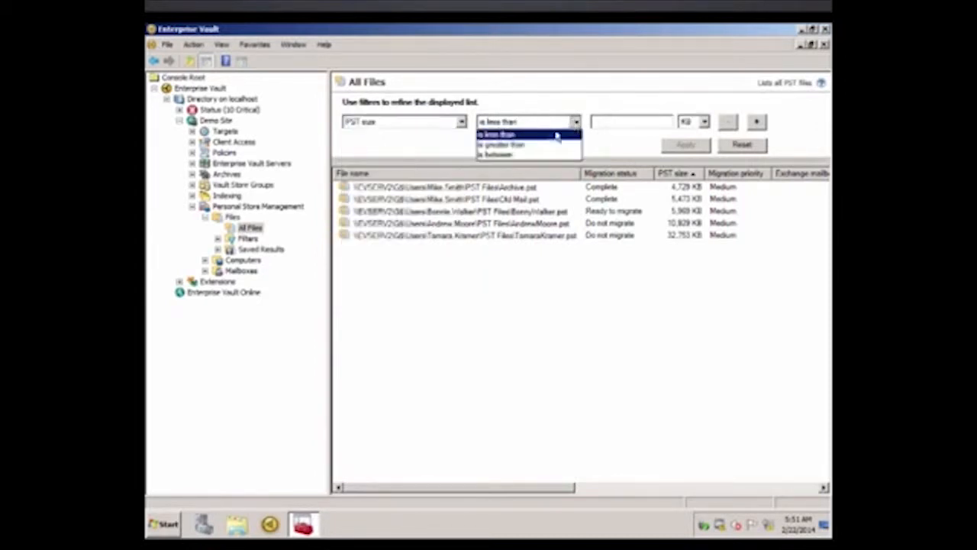
pyautogui.click(540, 149)
pyautogui.click(600, 122)
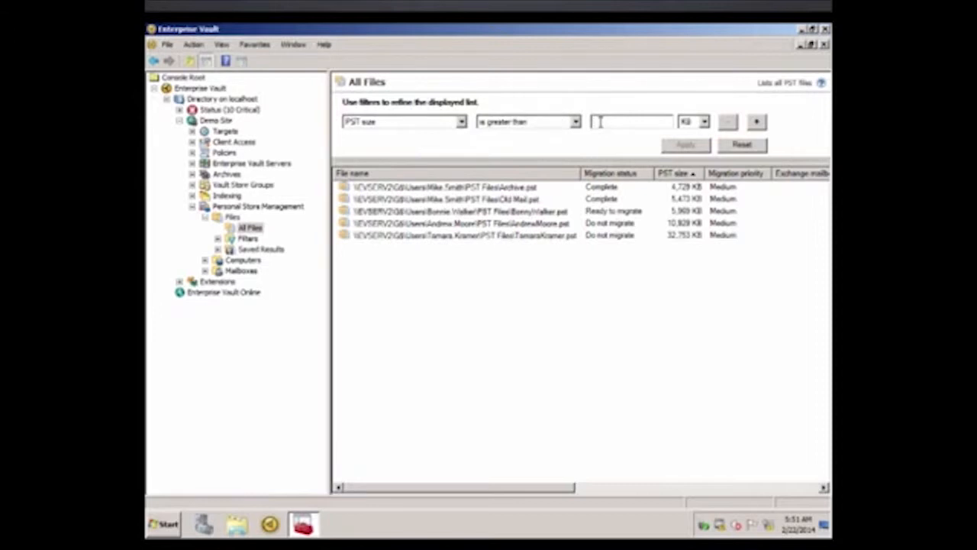
pyautogui.write('5000')
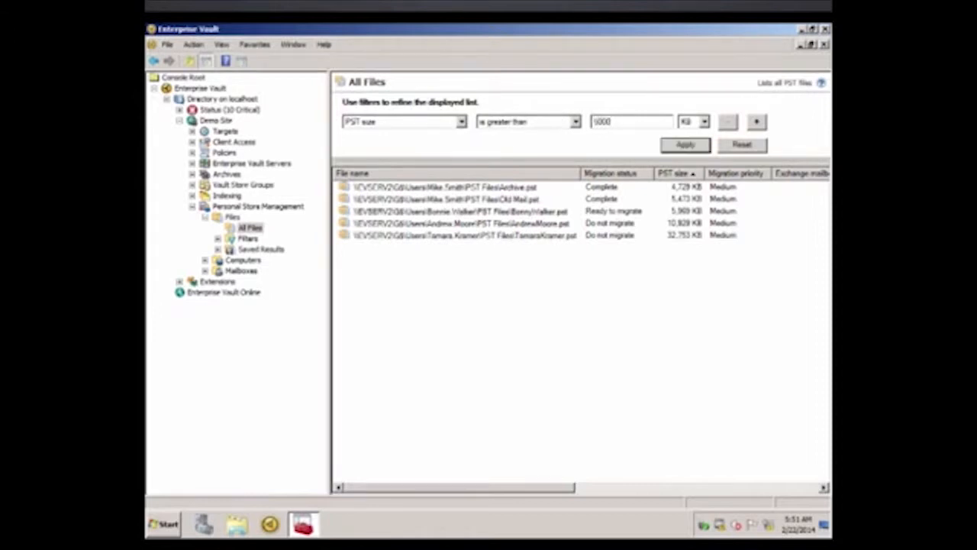
# Add a second condition, Migration status is any of Ready to migrate, and apply the filter to the file list.
pyautogui.click(757, 122)
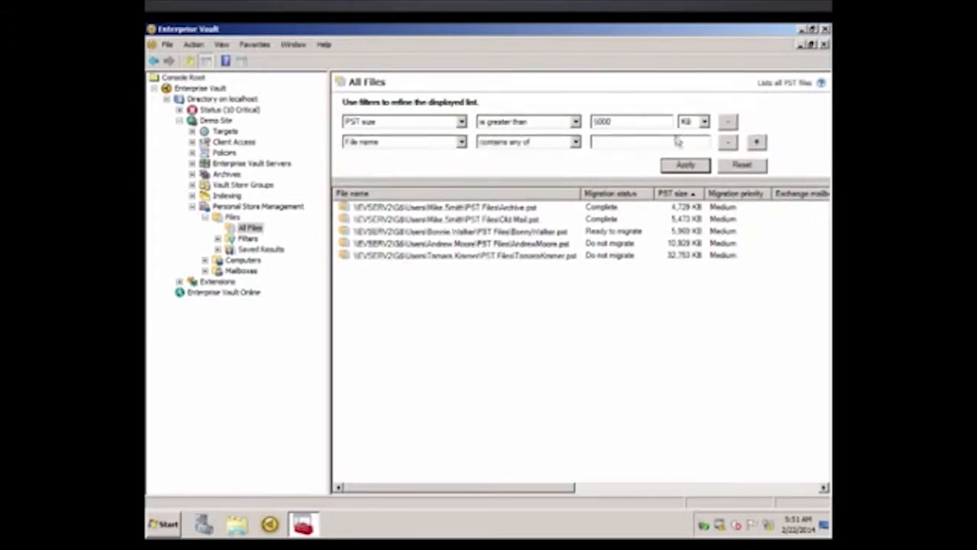
pyautogui.click(461, 143)
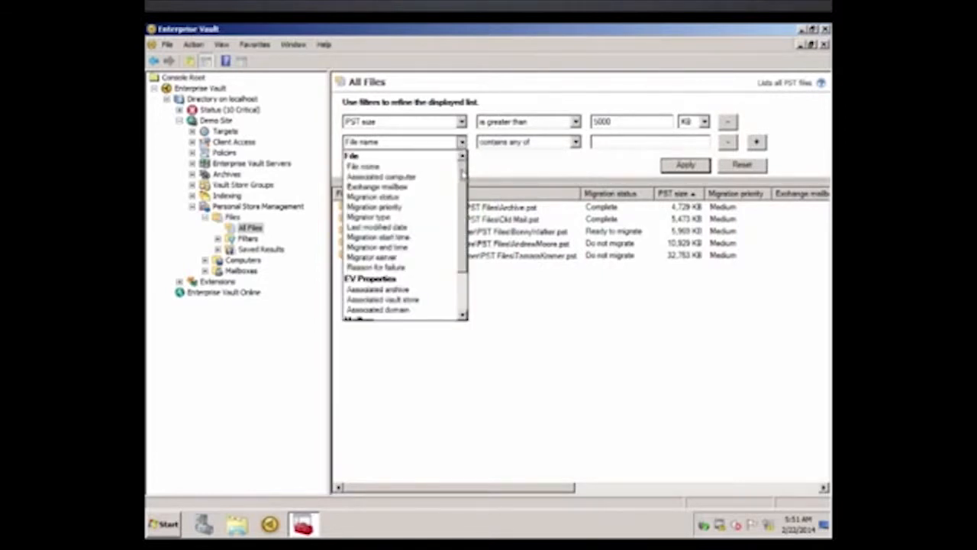
pyautogui.moveTo(461, 172); pyautogui.dragTo(462, 185)
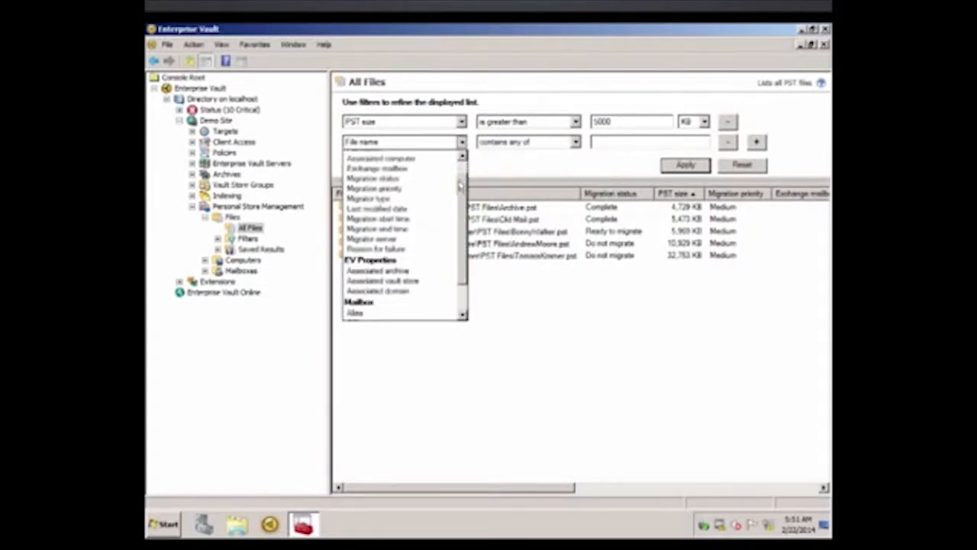
pyautogui.click(417, 181)
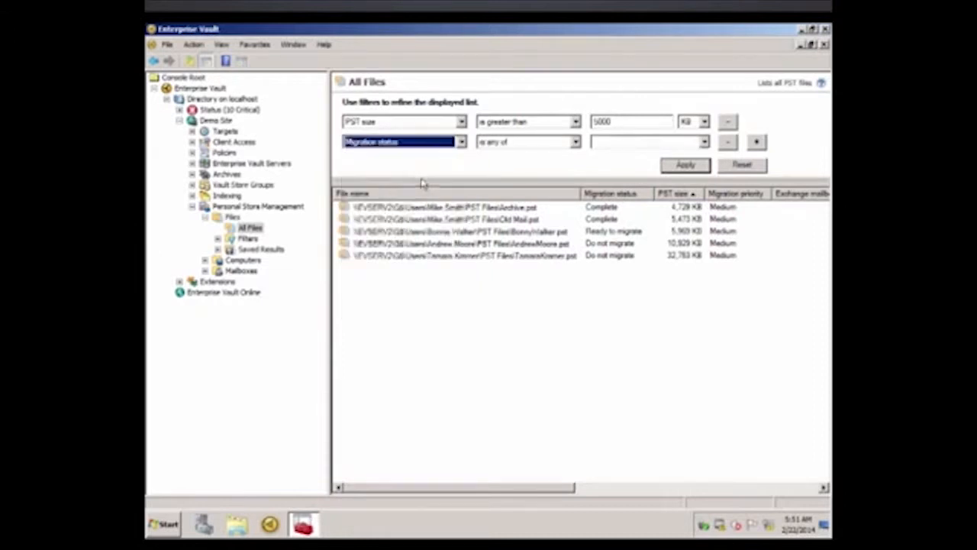
pyautogui.click(704, 143)
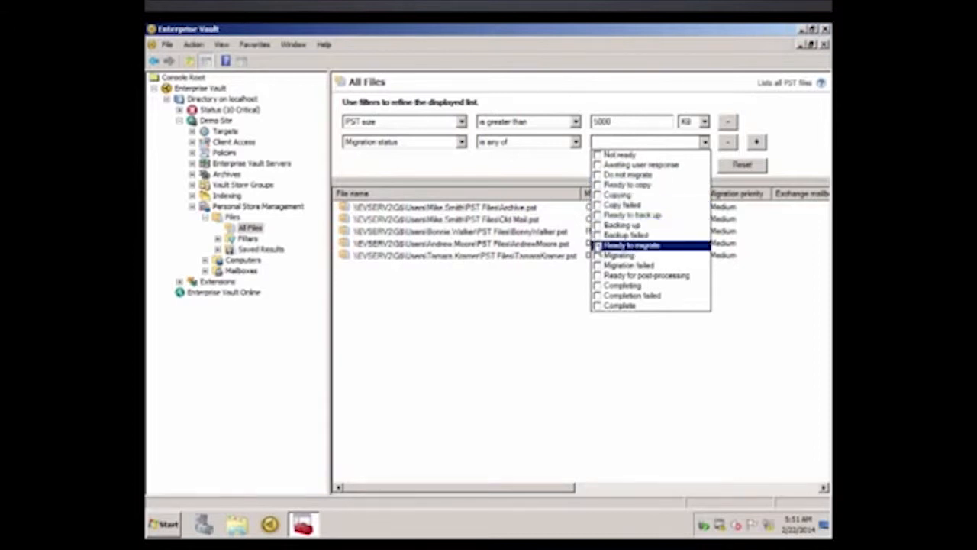
pyautogui.click(598, 246)
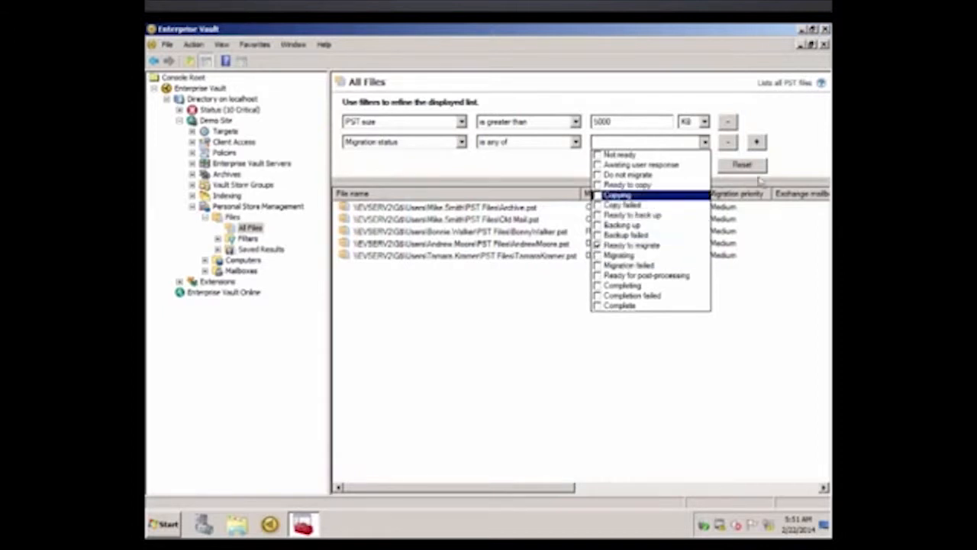
pyautogui.click(787, 158)
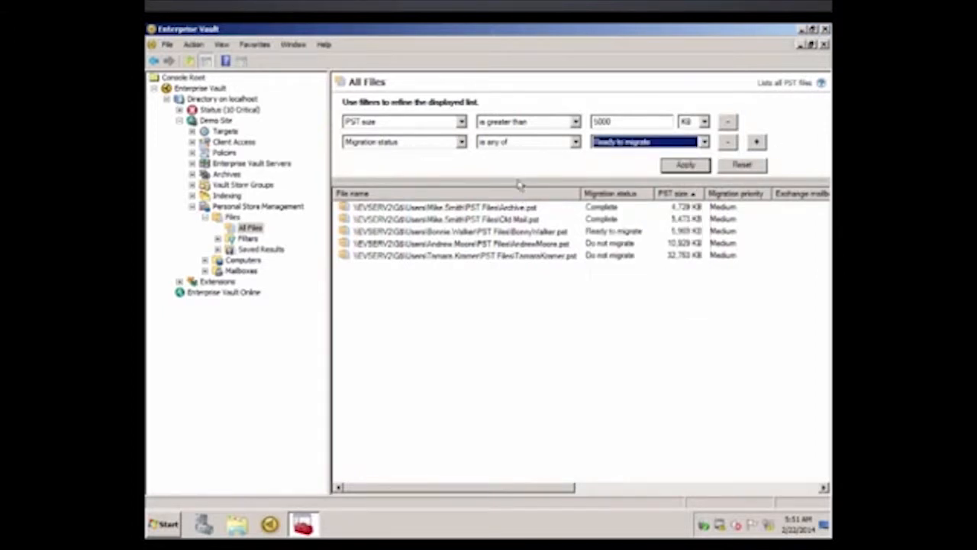
pyautogui.click(678, 167)
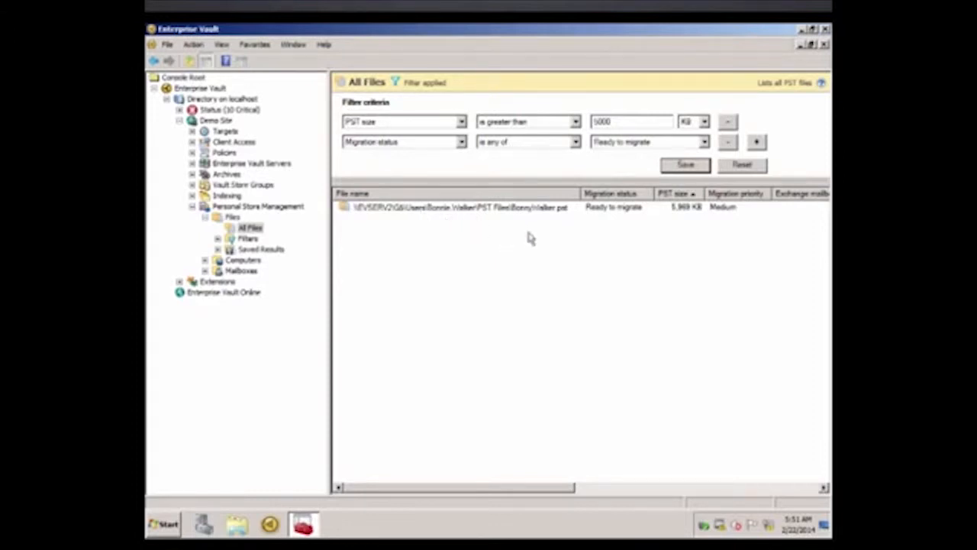
# Save the applied criteria as a filter named "5MB Files Ready to Migrate".
pyautogui.click(685, 166)
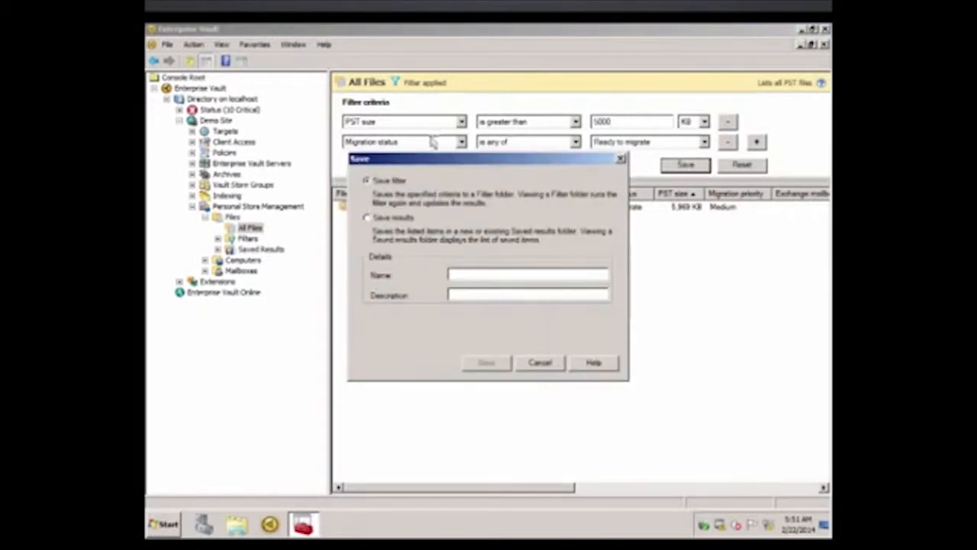
pyautogui.click(467, 276)
pyautogui.write('5MB Files Ready to Migrat')
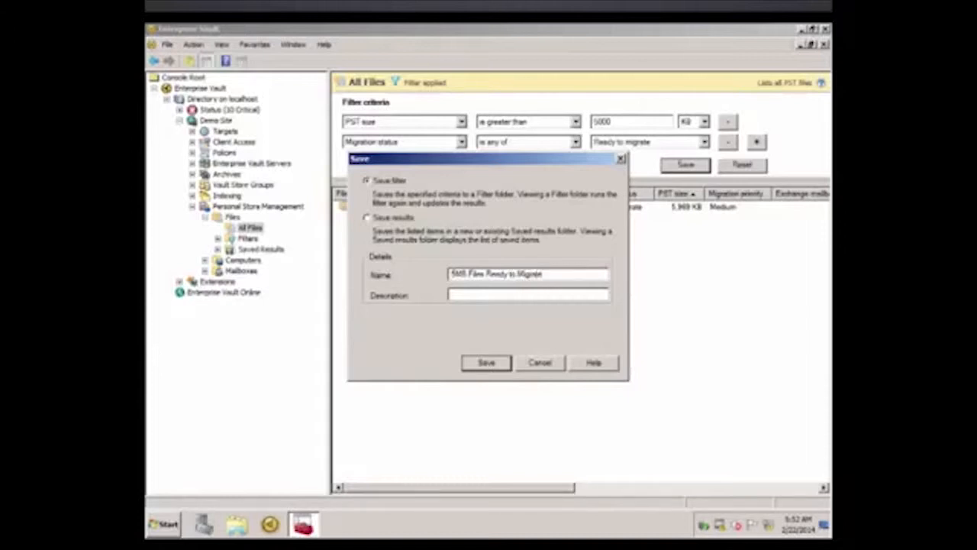
pyautogui.write('e')
pyautogui.click(494, 367)
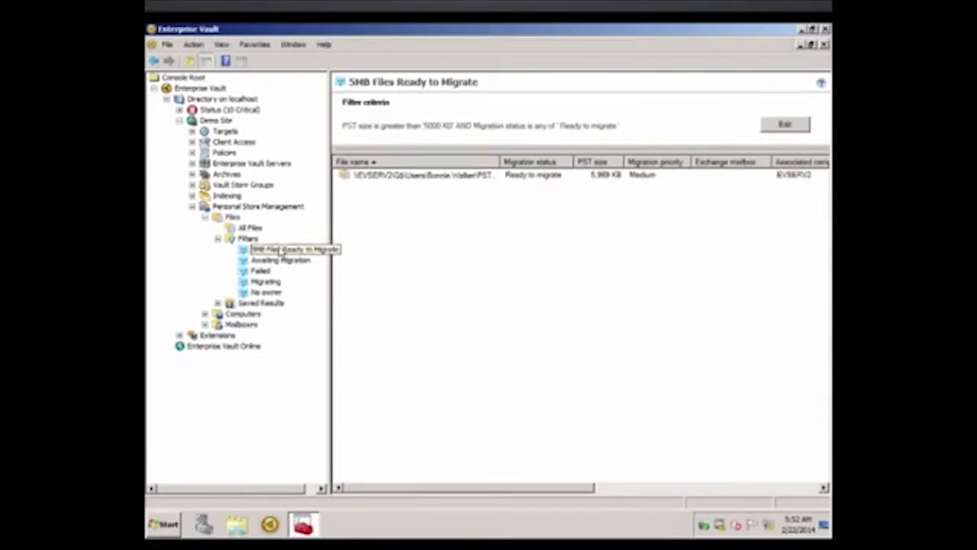
# Change the migration priority of all files in the "5MB Files Ready to Migrate" filter to Critical.
pyautogui.click(297, 252)
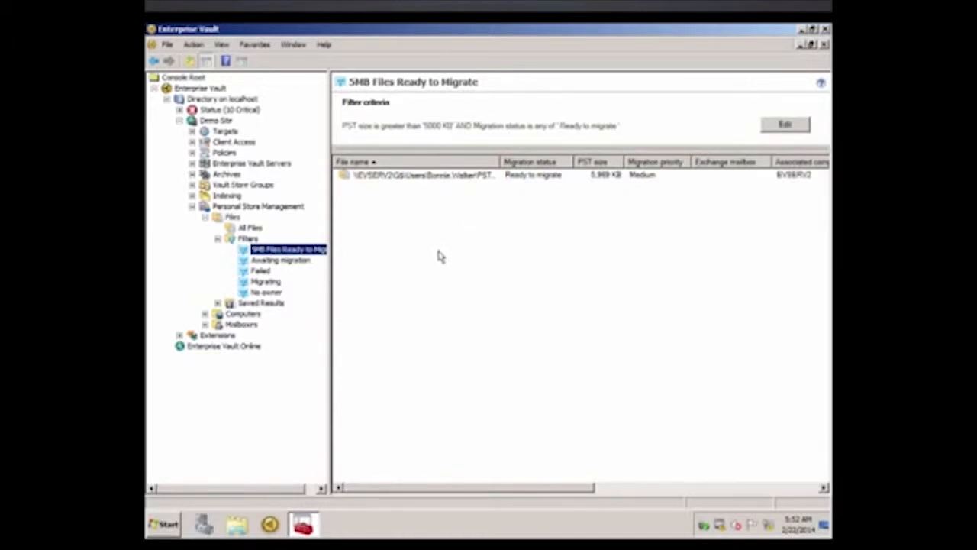
pyautogui.rightClick(312, 252)
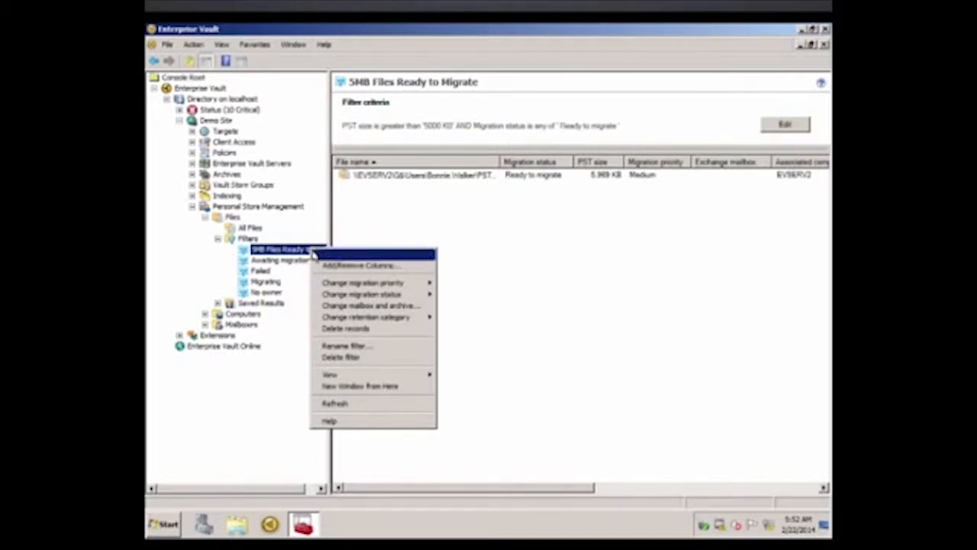
pyautogui.moveTo(407, 288)
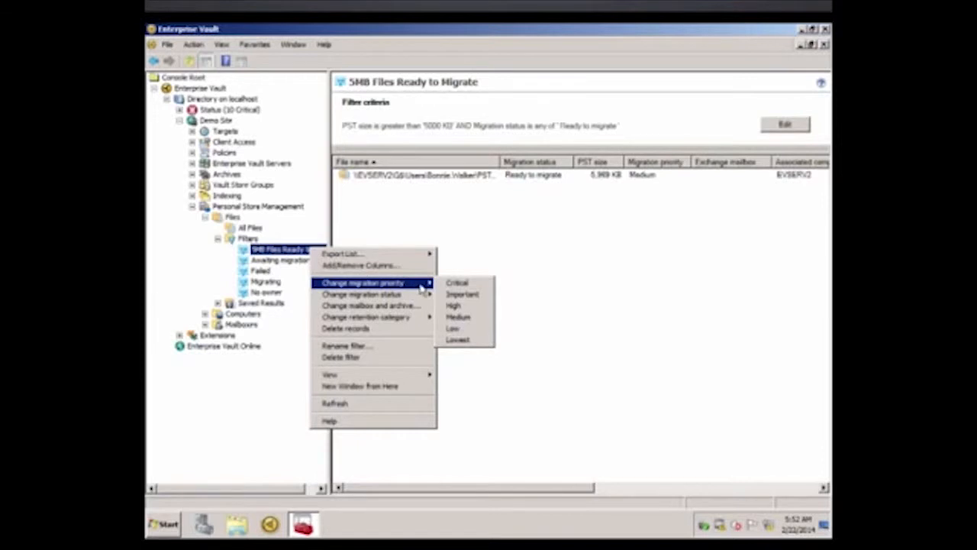
pyautogui.click(474, 285)
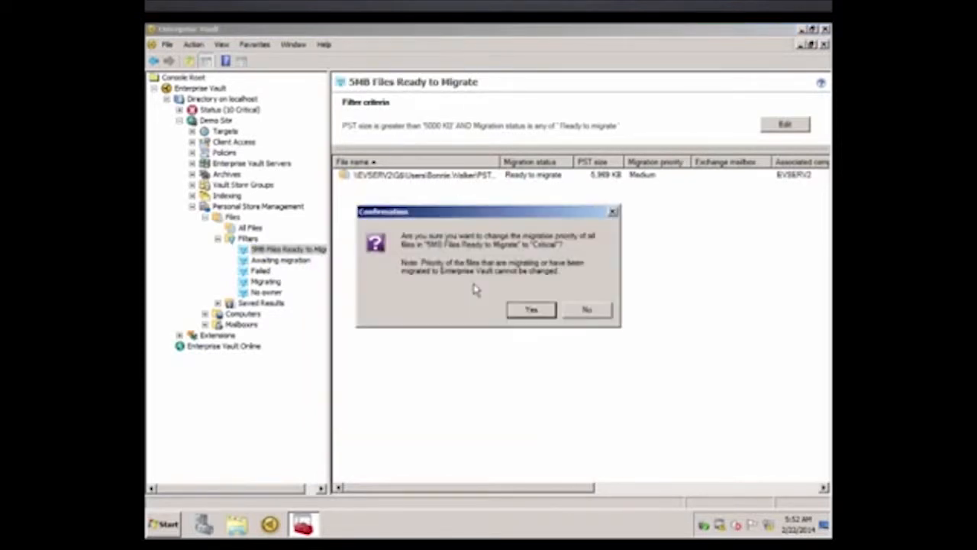
pyautogui.click(532, 310)
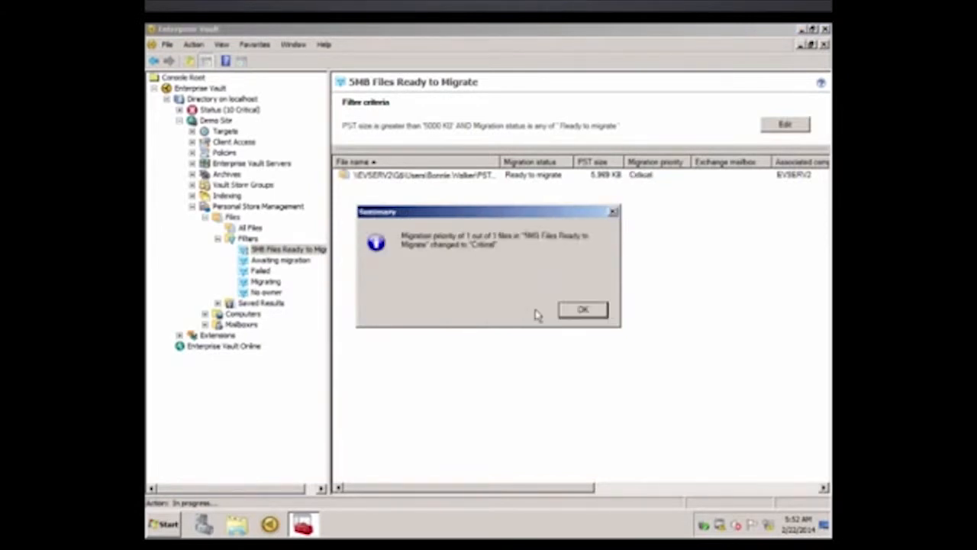
pyautogui.click(583, 310)
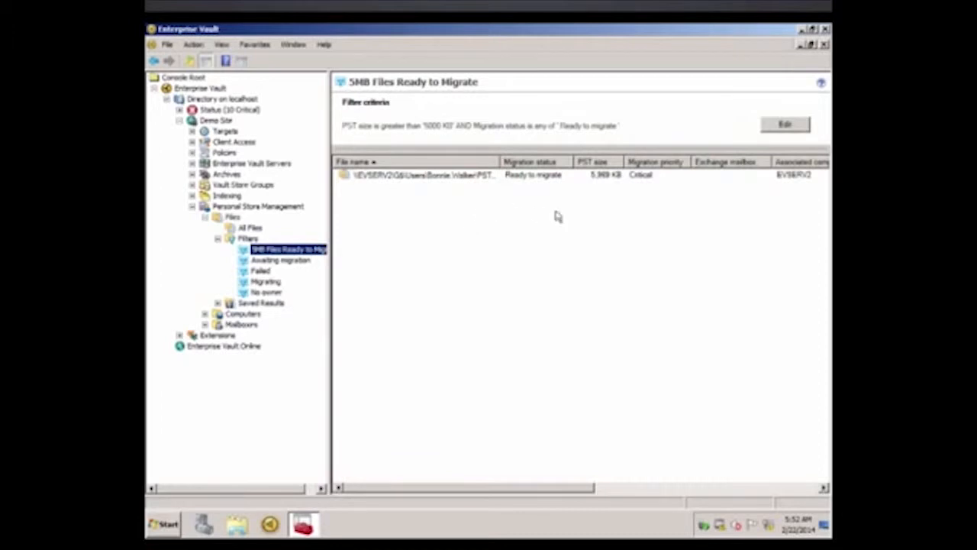
pyautogui.rightClick(296, 252)
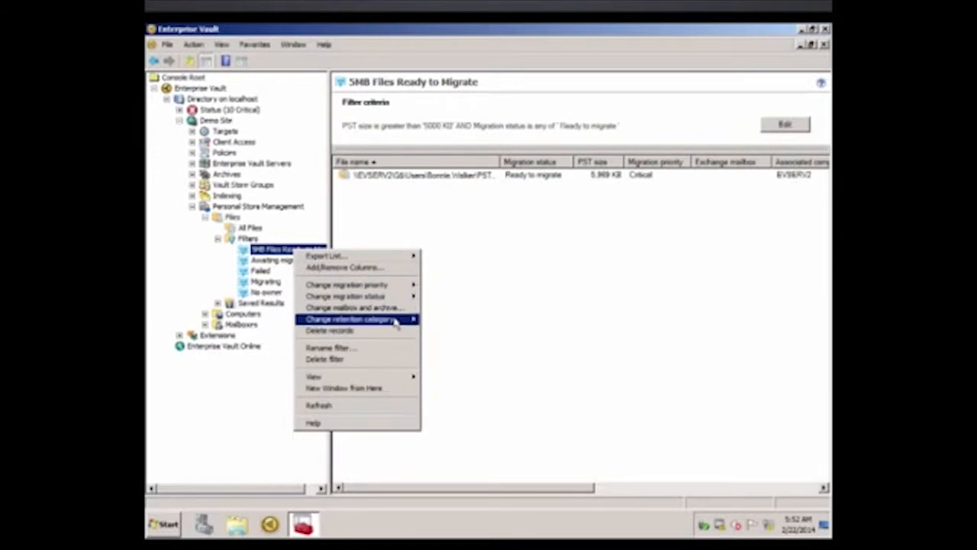
pyautogui.moveTo(395, 323)
pyautogui.click(351, 246)
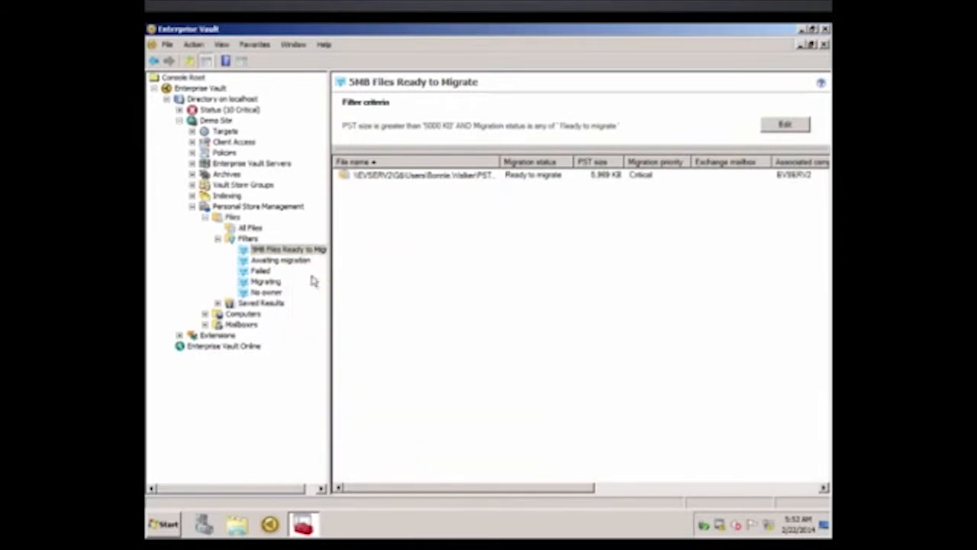
# List all computers, view the properties available for filtering them, and expand the predefined computer filters.
pyautogui.click(205, 314)
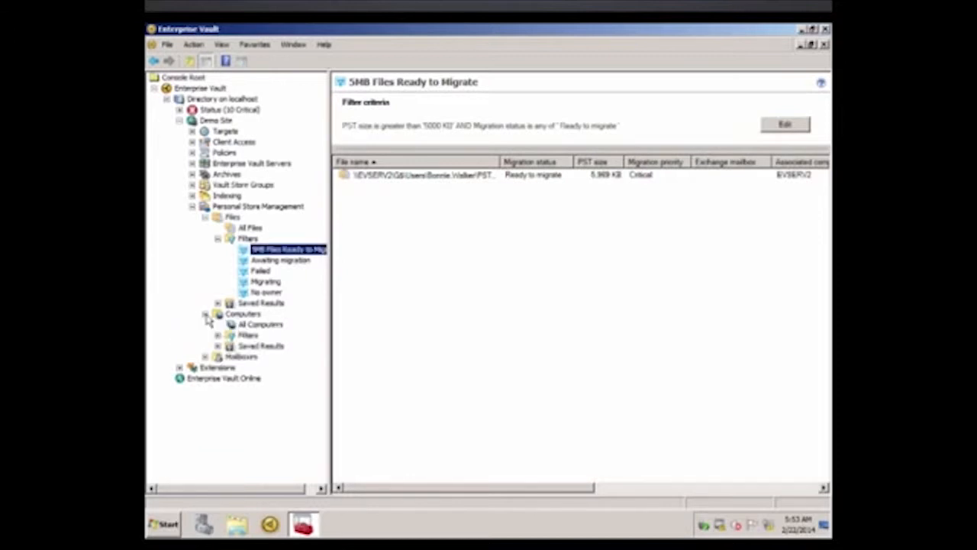
pyautogui.click(266, 327)
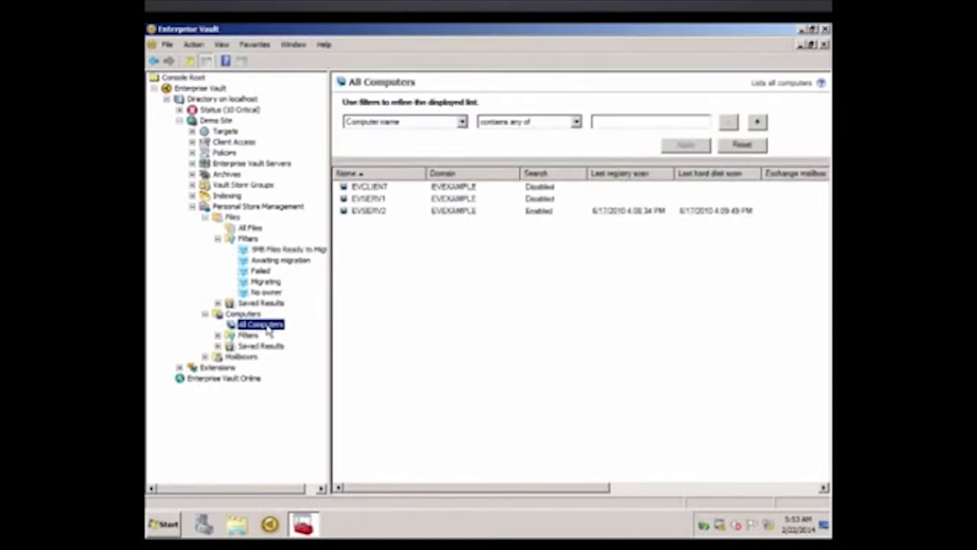
pyautogui.click(462, 122)
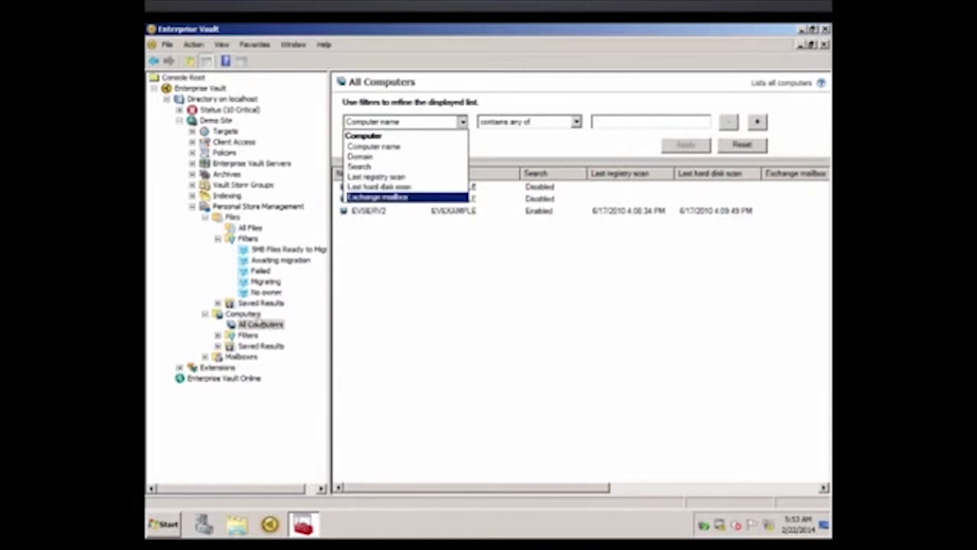
pyautogui.click(216, 343)
pyautogui.click(218, 335)
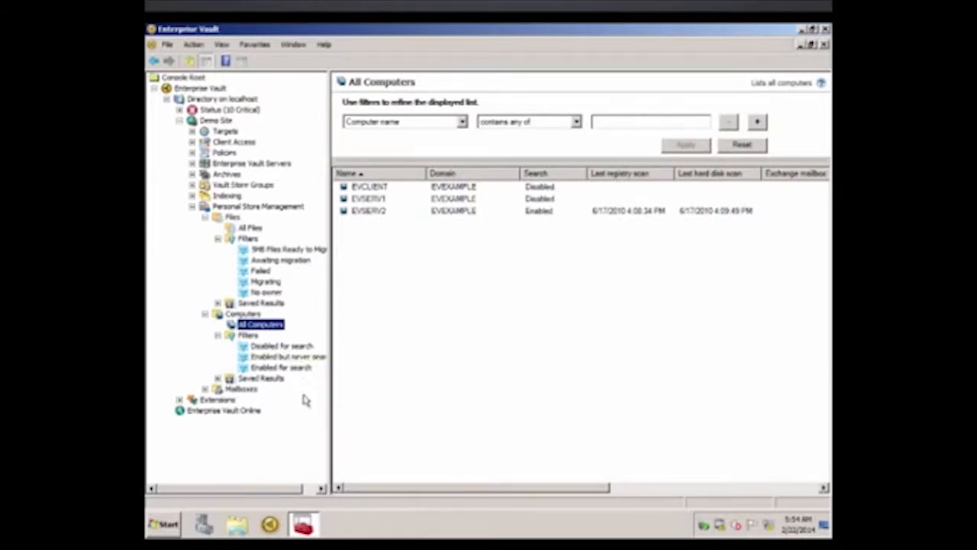
# List all archived mailboxes and expand the predefined mailbox filters.
pyautogui.click(205, 389)
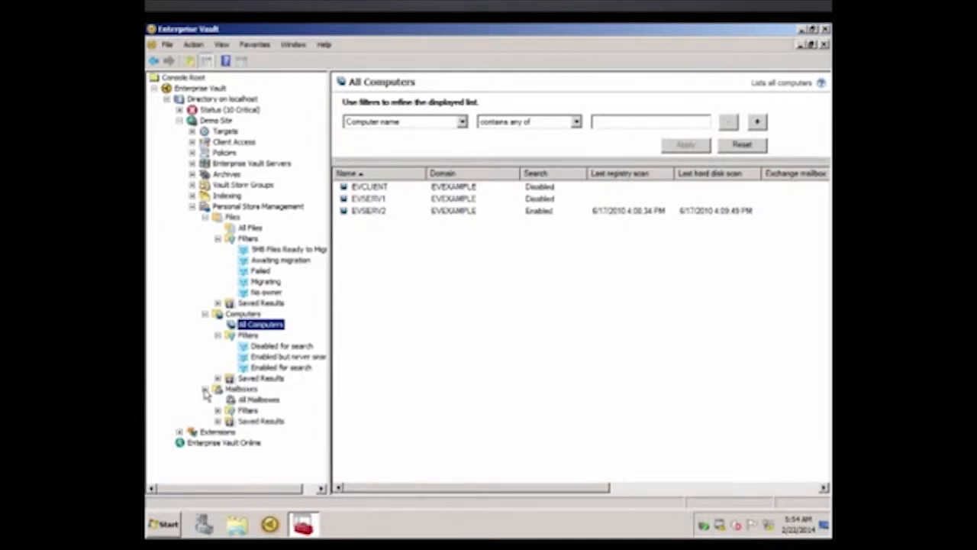
pyautogui.click(260, 400)
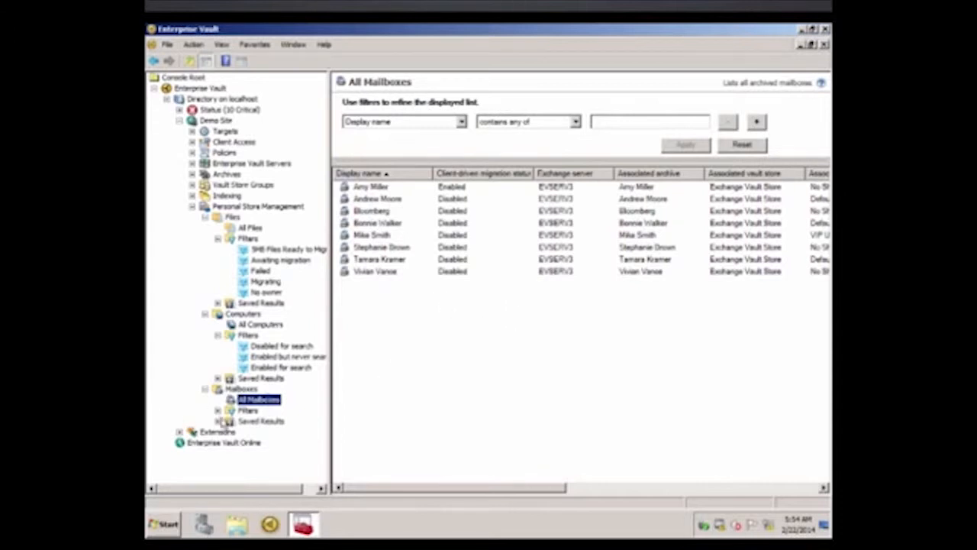
pyautogui.click(218, 412)
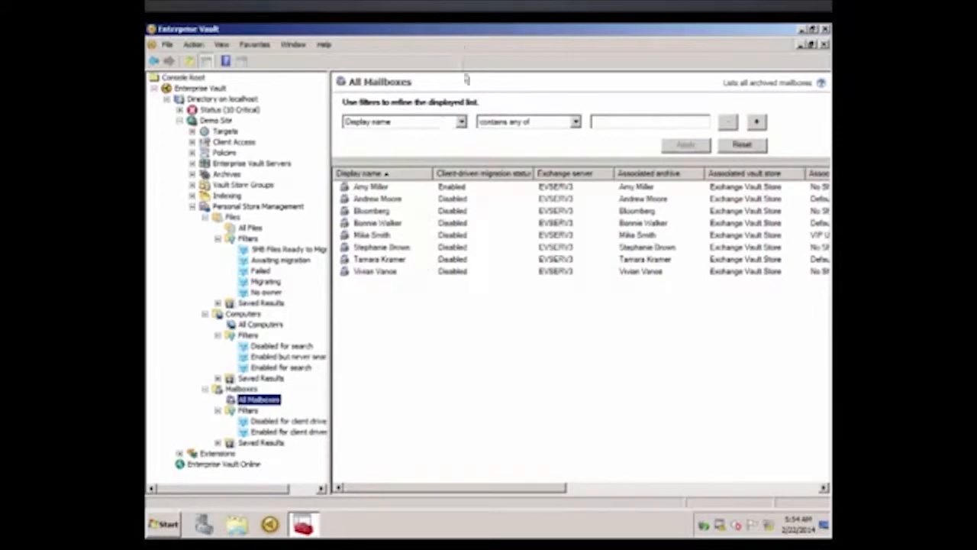
# Filter the mailbox list by Exchange server contains any of EVSERV3, without saving the filter.
pyautogui.click(462, 122)
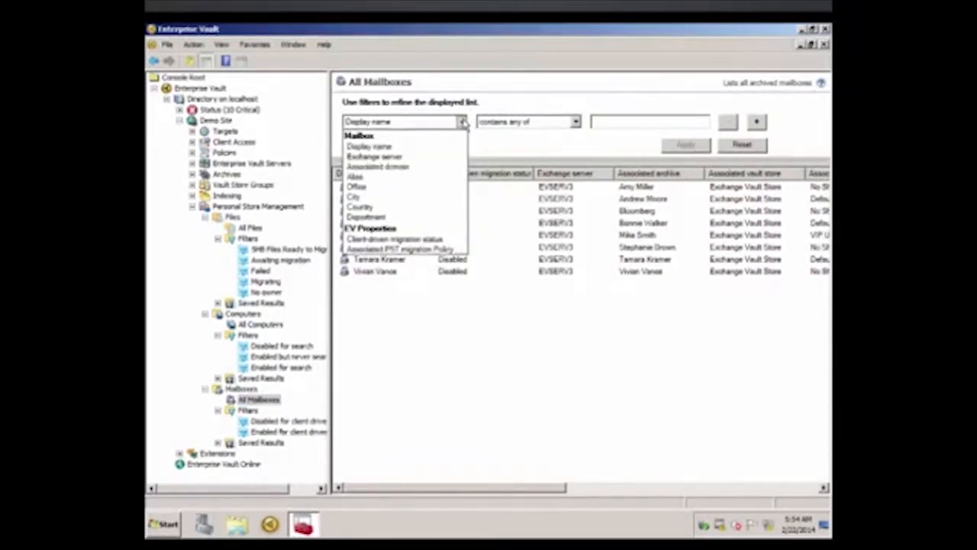
pyautogui.click(450, 158)
pyautogui.click(452, 148)
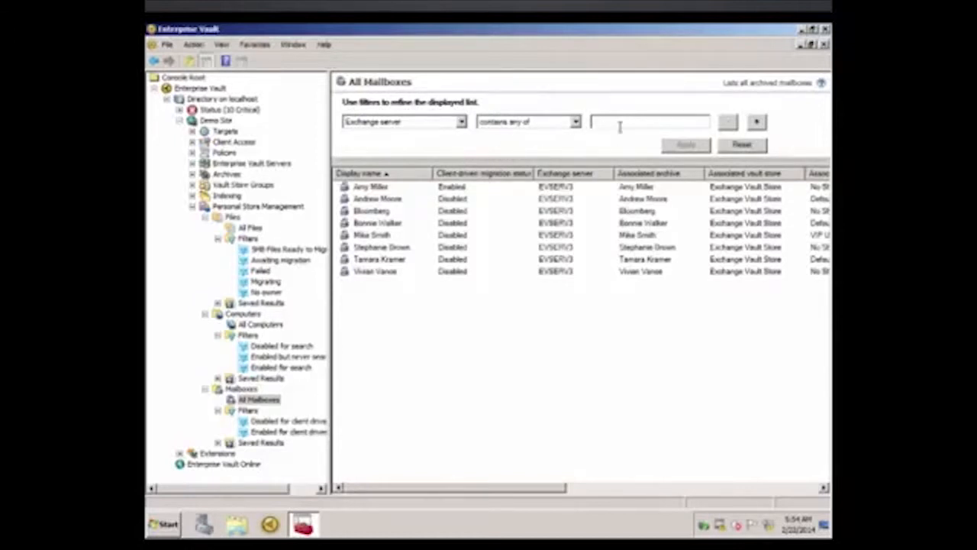
pyautogui.write('EVSERV3')
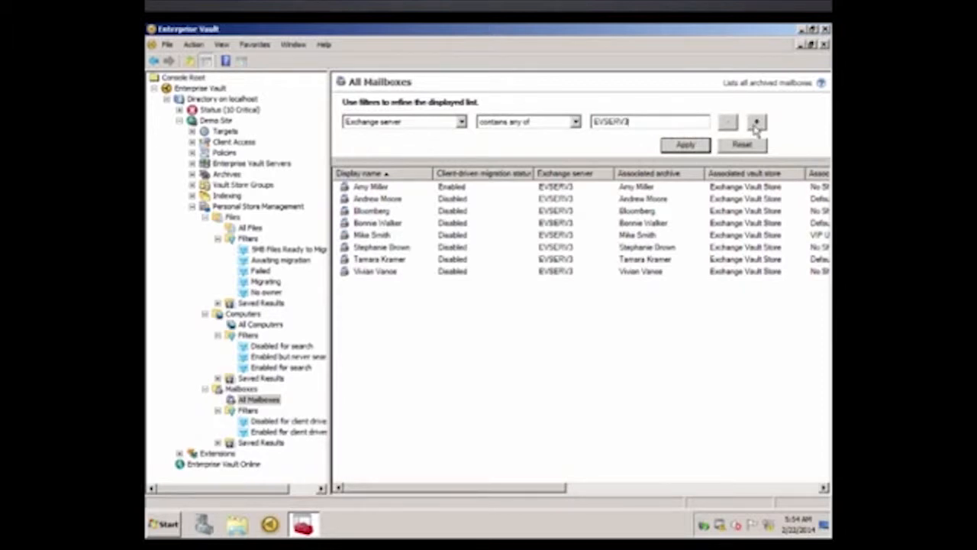
pyautogui.click(756, 124)
pyautogui.click(691, 167)
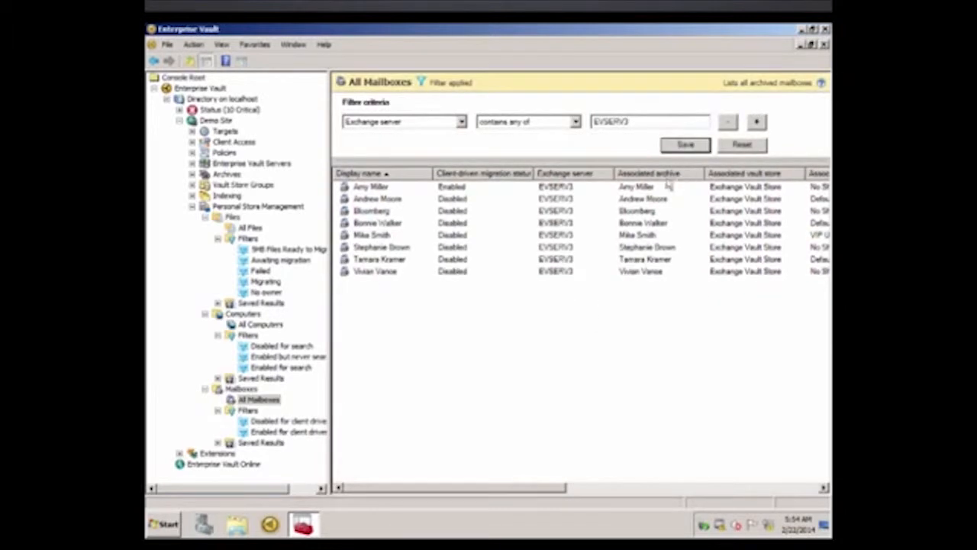
pyautogui.click(686, 145)
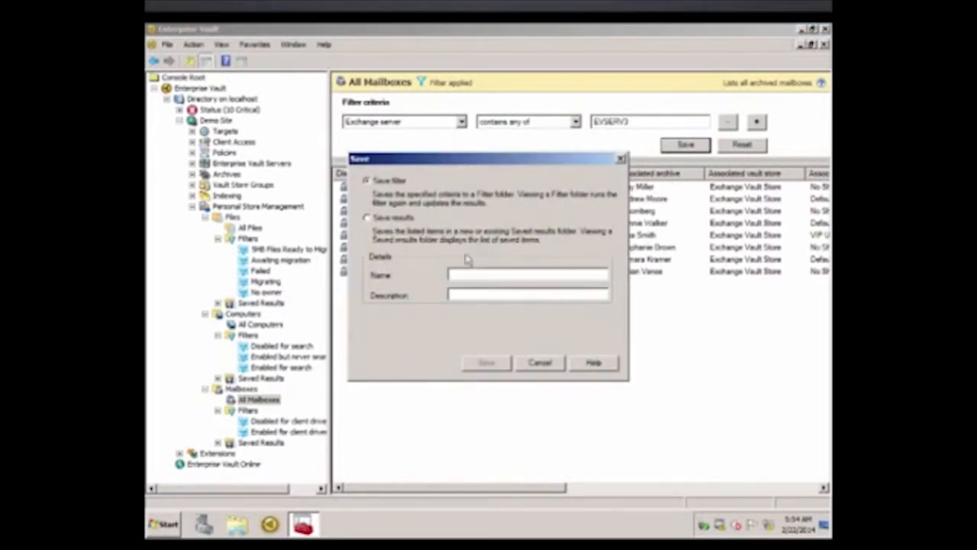
pyautogui.click(555, 364)
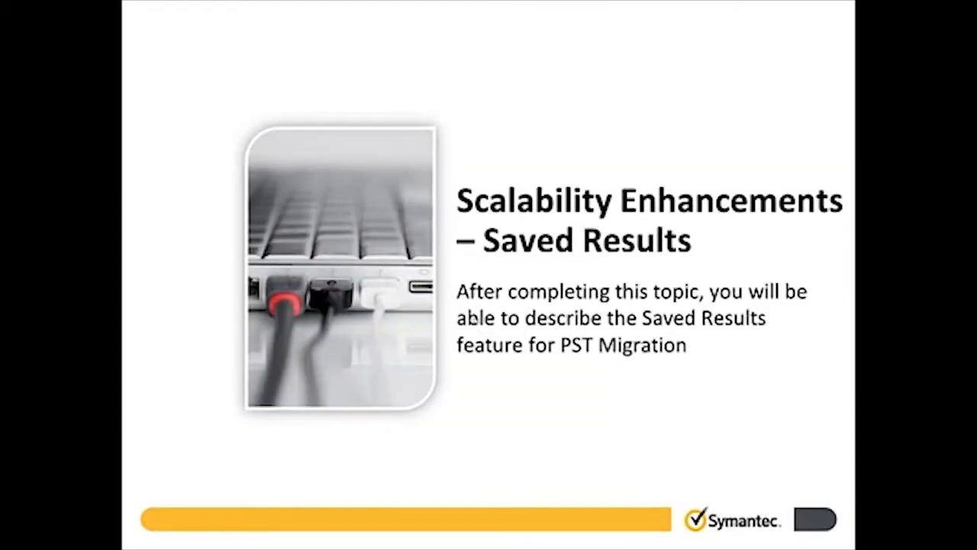
pyautogui.click(475, 321)
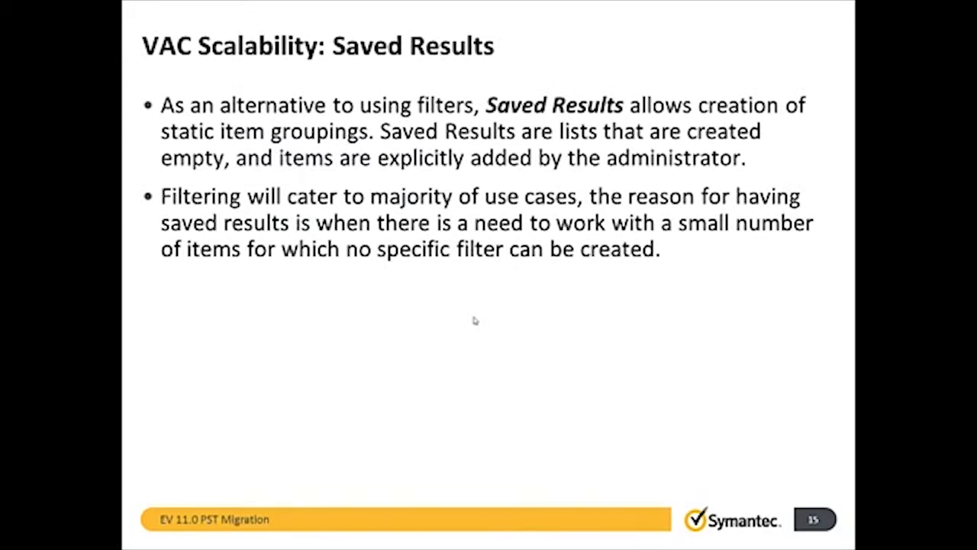
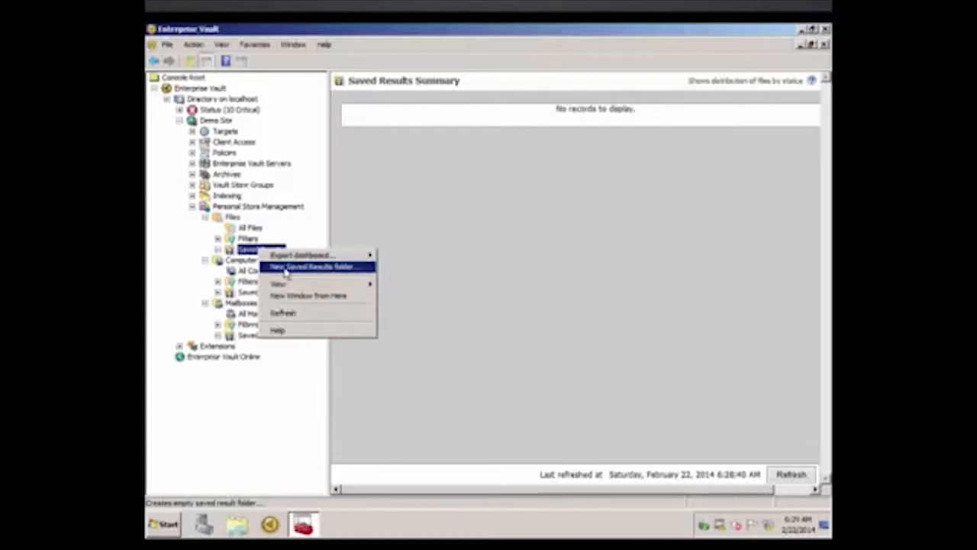
# Create a new saved results folder named Pilot Users for PST files.
pyautogui.click(274, 250)
pyautogui.rightClick(260, 252)
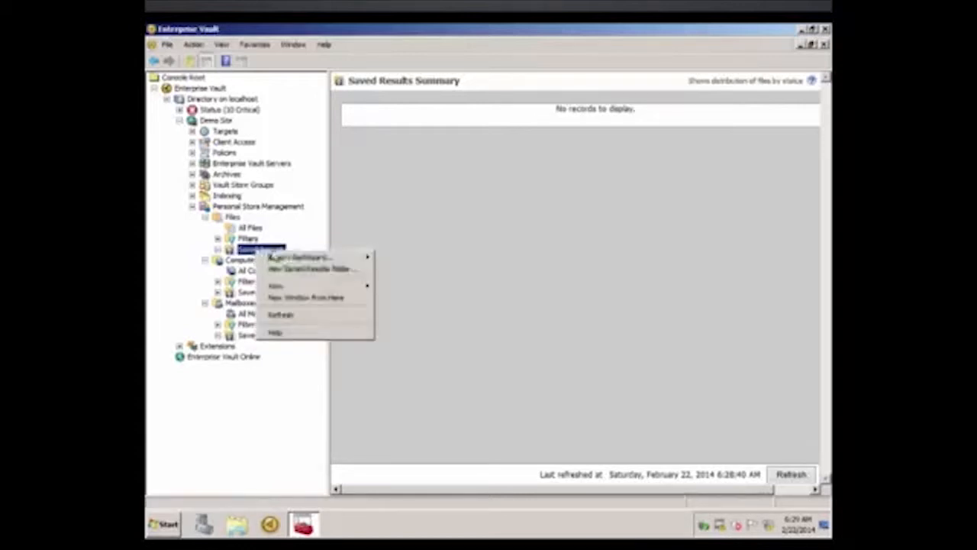
pyautogui.click(319, 272)
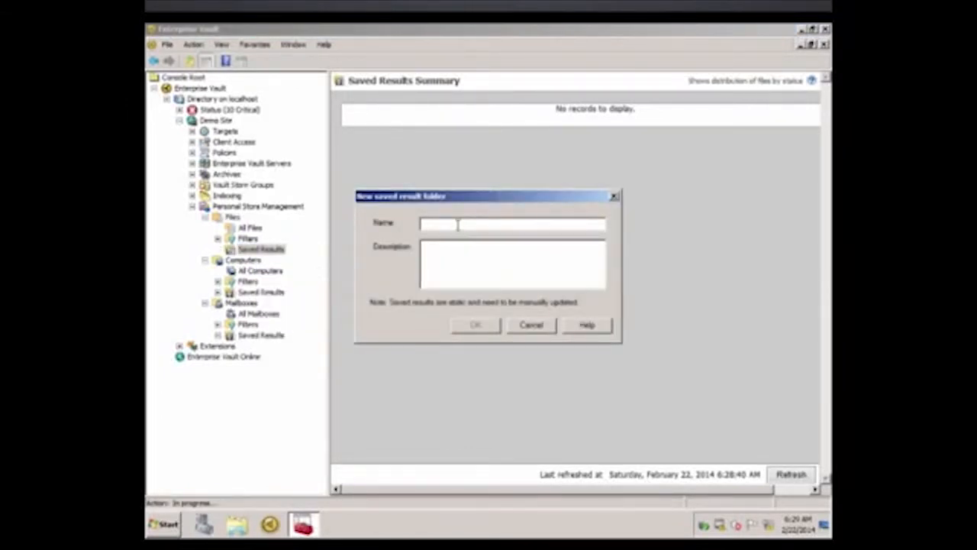
pyautogui.write('Proj')
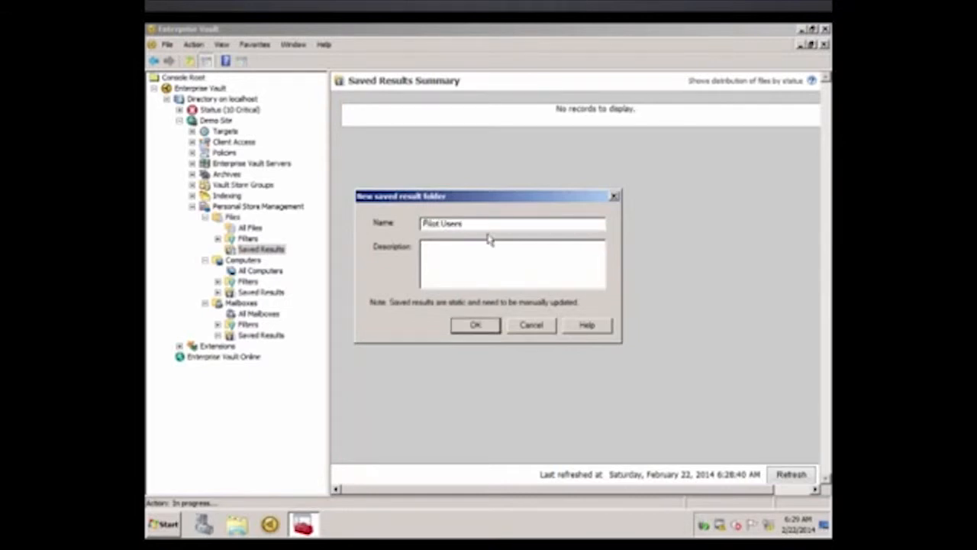
pyautogui.click(473, 326)
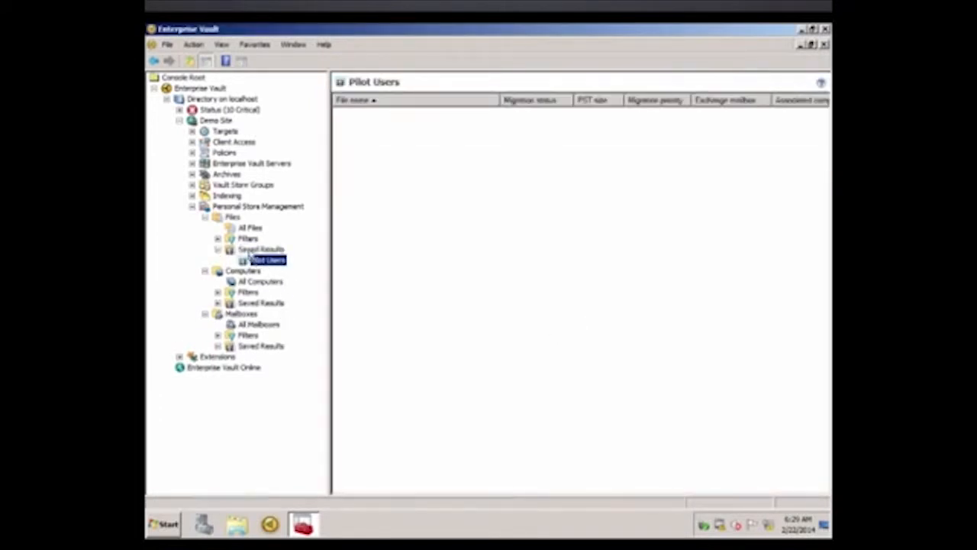
# From the list of all files, send the 5,473 KB and 5,969 KB PST files to the Pilot Users saved result and view that folder.
pyautogui.click(252, 228)
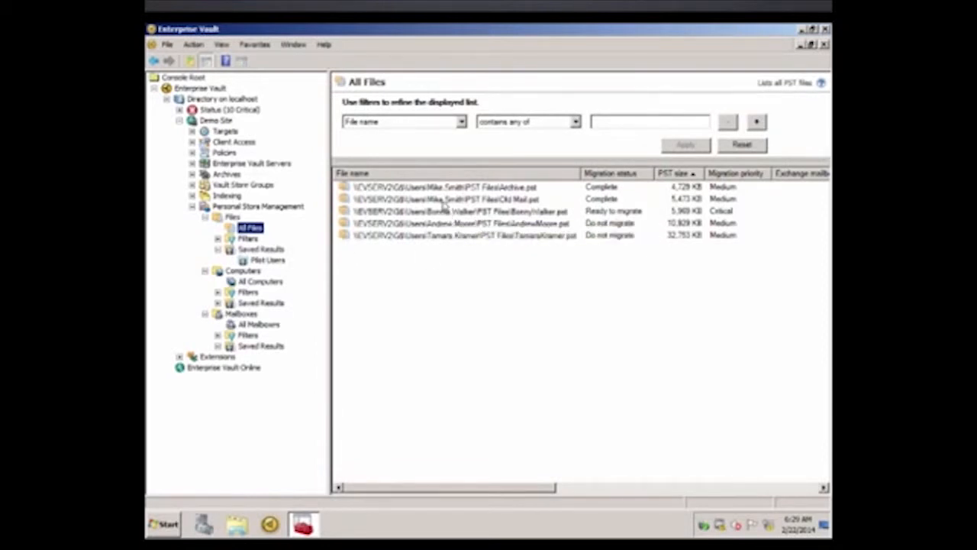
pyautogui.click(443, 204)
pyautogui.click(442, 200)
pyautogui.keyDown('shift'); pyautogui.click(432, 215); pyautogui.keyUp('shift')
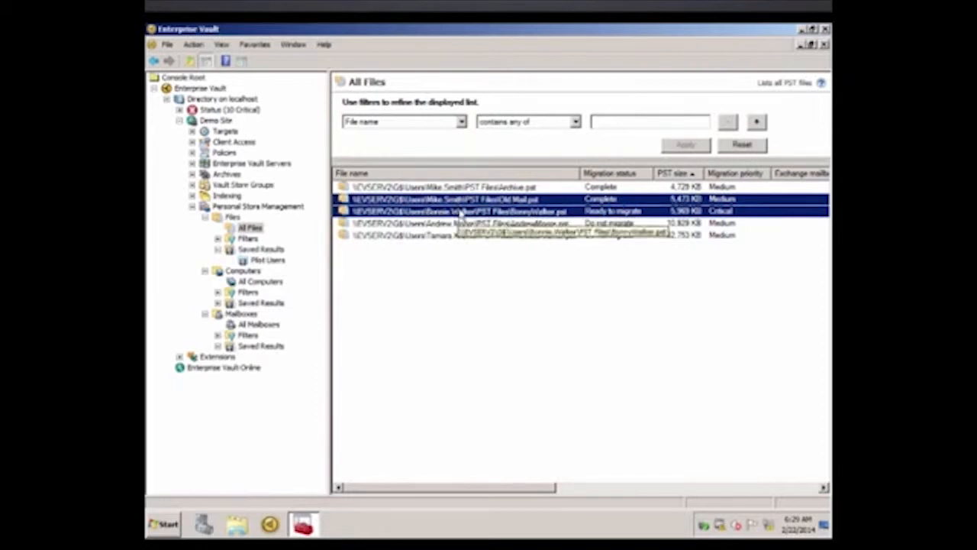
pyautogui.rightClick(463, 211)
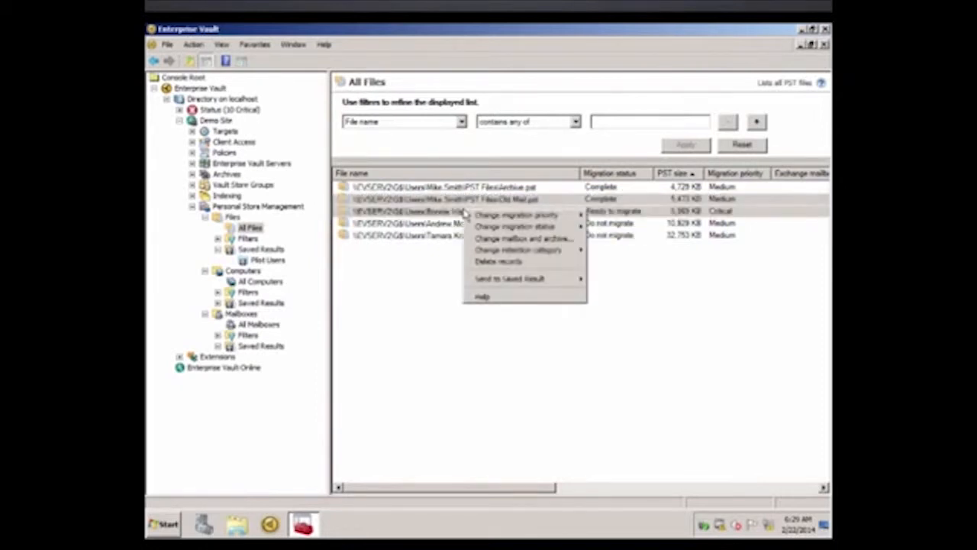
pyautogui.moveTo(525, 284)
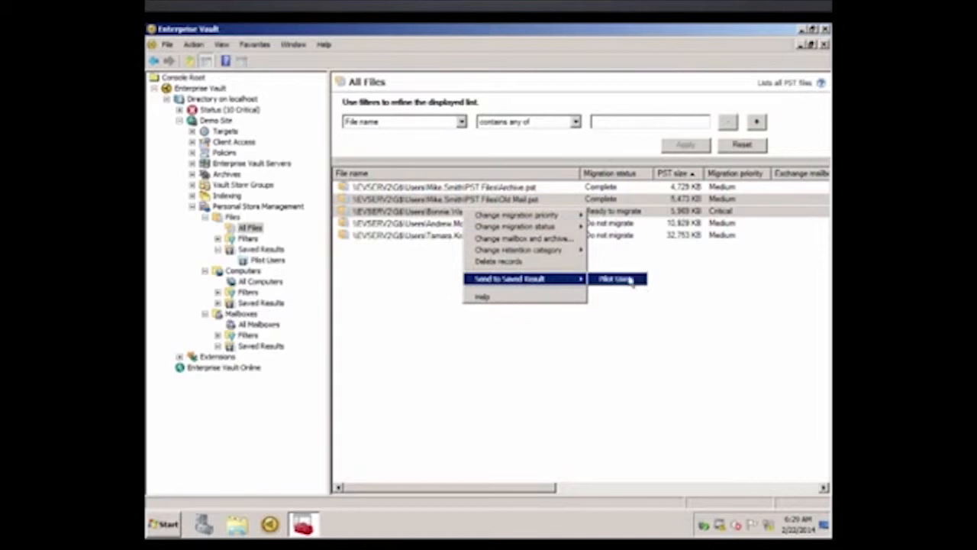
pyautogui.click(631, 281)
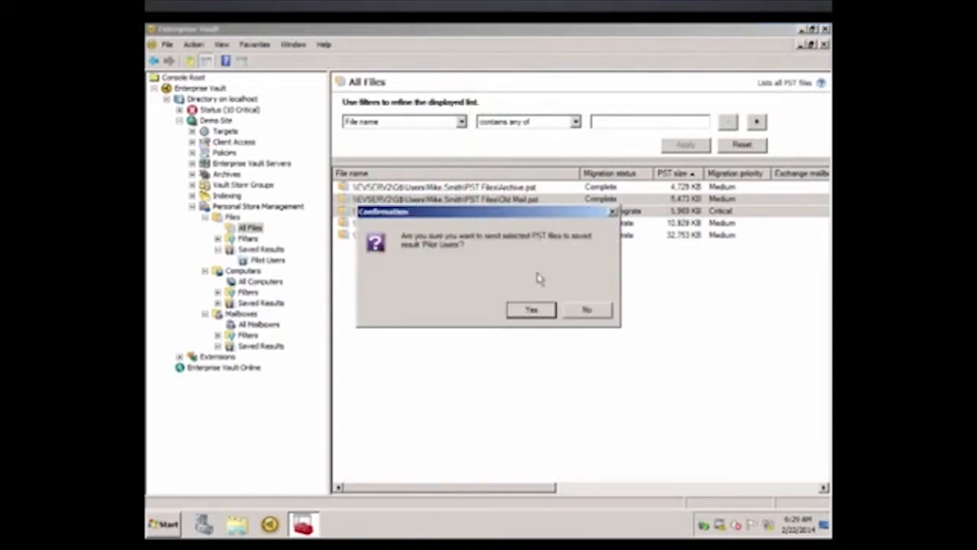
pyautogui.click(532, 309)
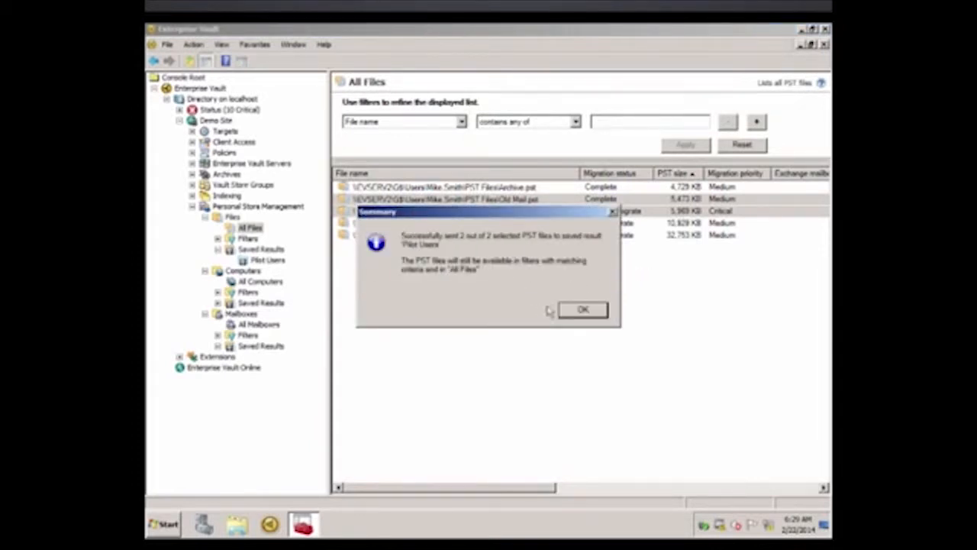
pyautogui.click(582, 310)
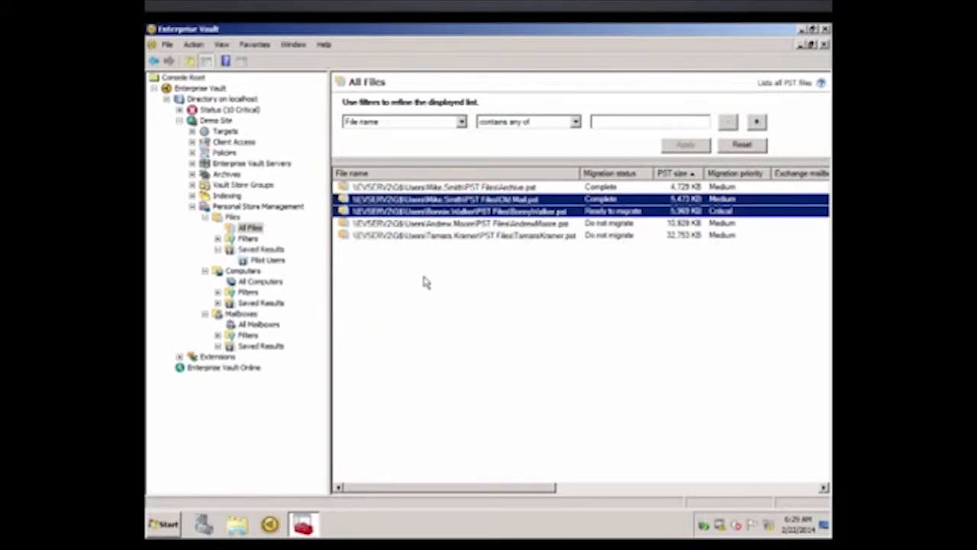
pyautogui.click(267, 261)
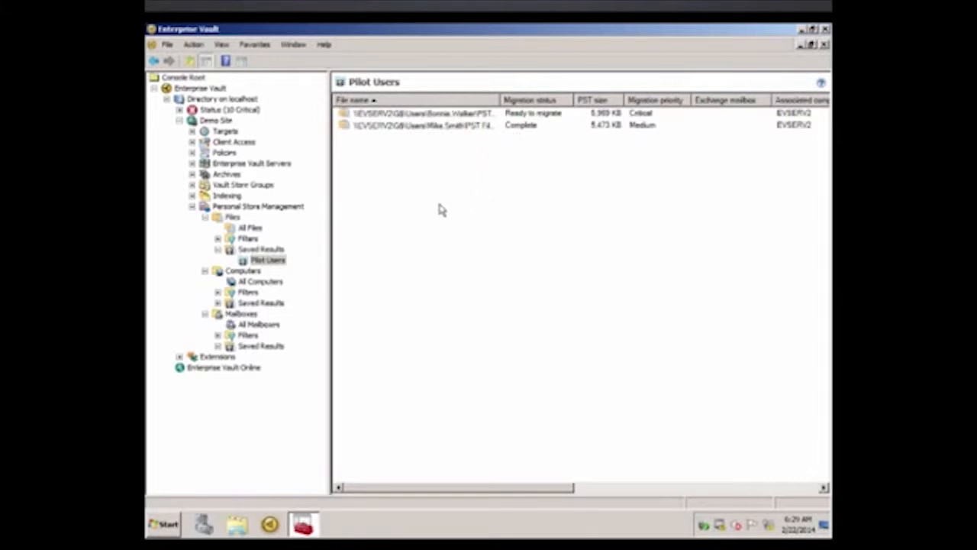
# Filter the list of all PST files by Migration status is any of Do not migrate.
pyautogui.click(251, 228)
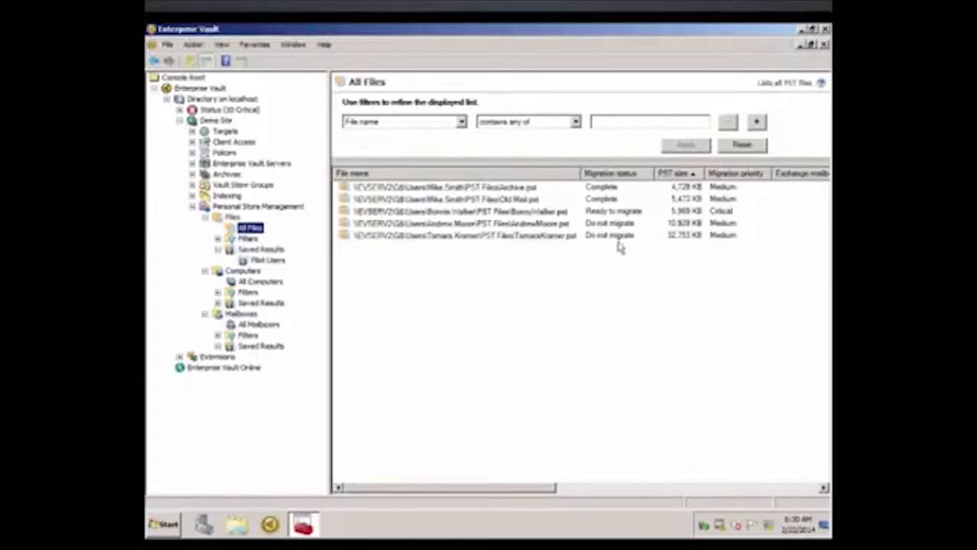
pyautogui.click(461, 122)
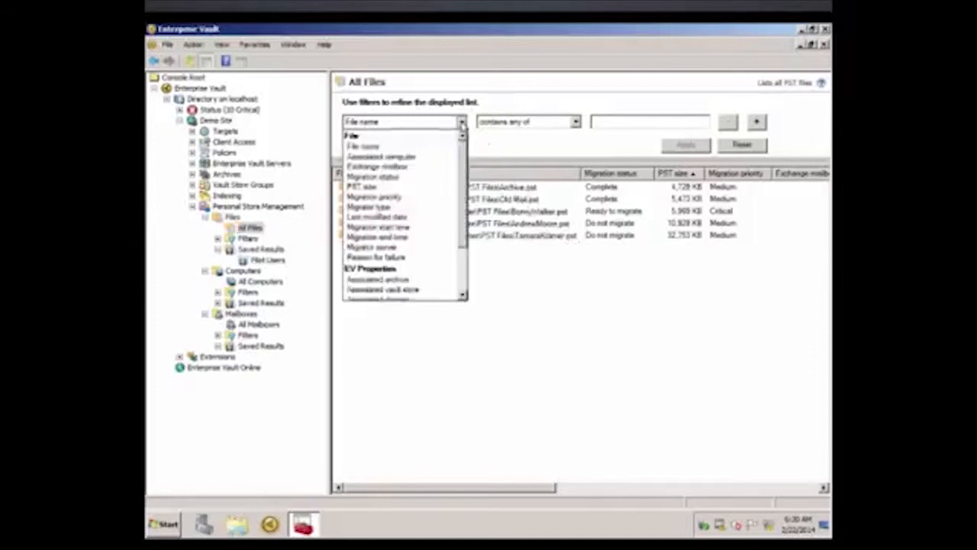
pyautogui.click(419, 178)
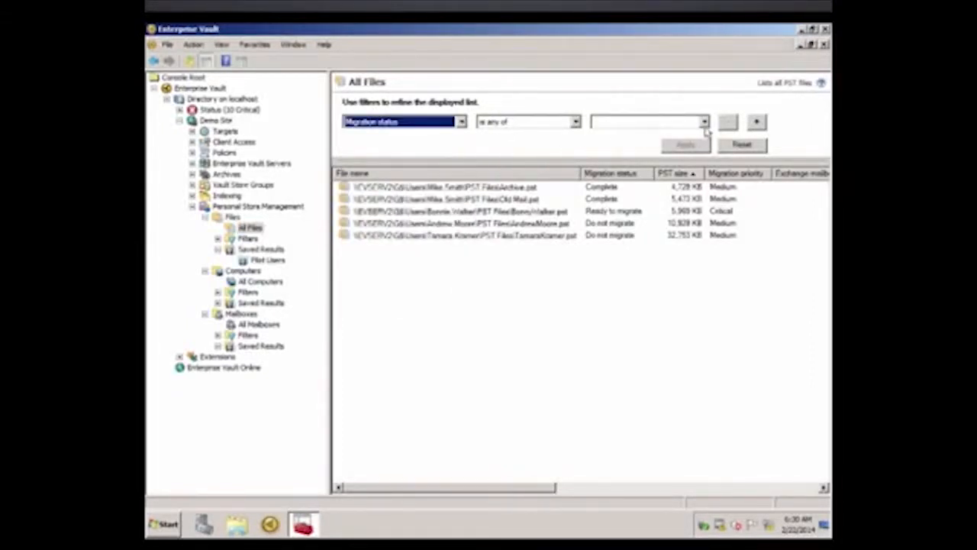
pyautogui.click(704, 122)
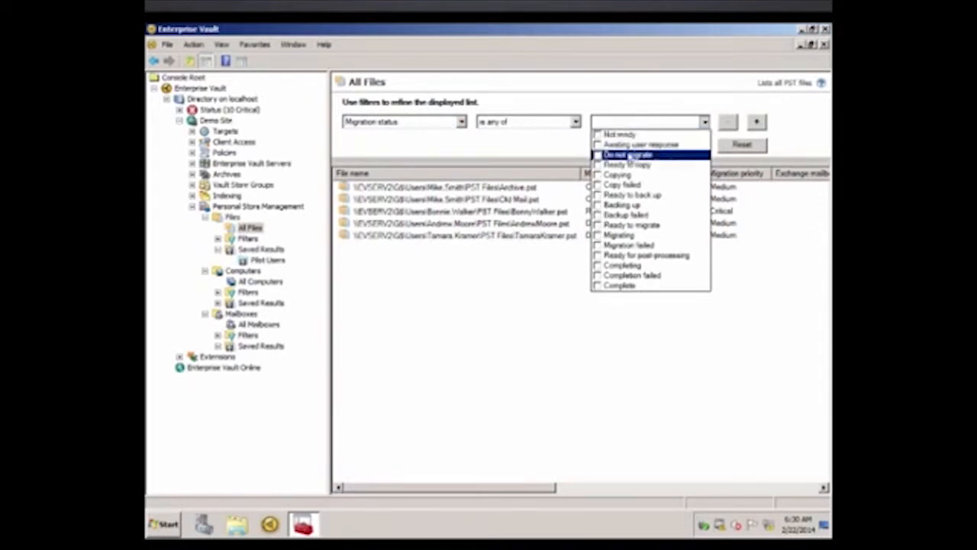
pyautogui.click(598, 155)
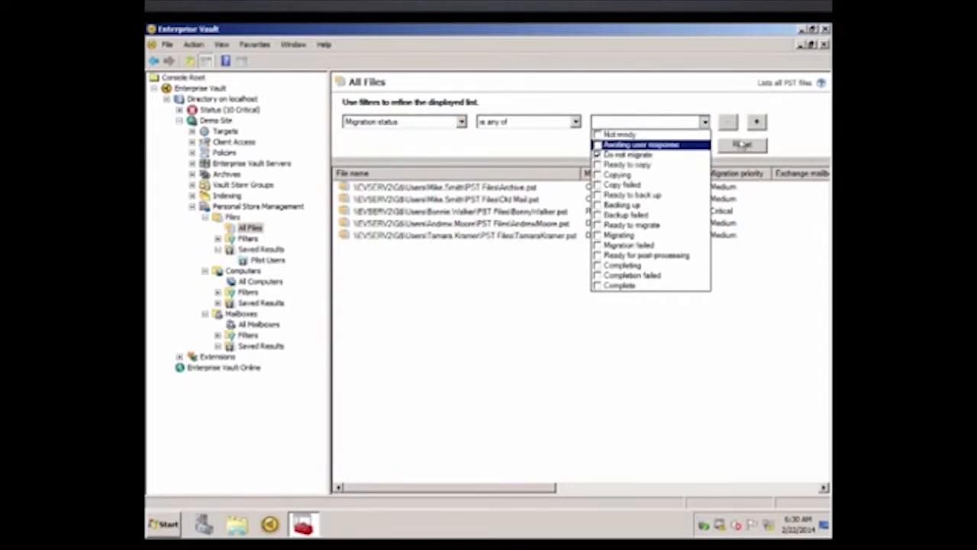
pyautogui.click(762, 124)
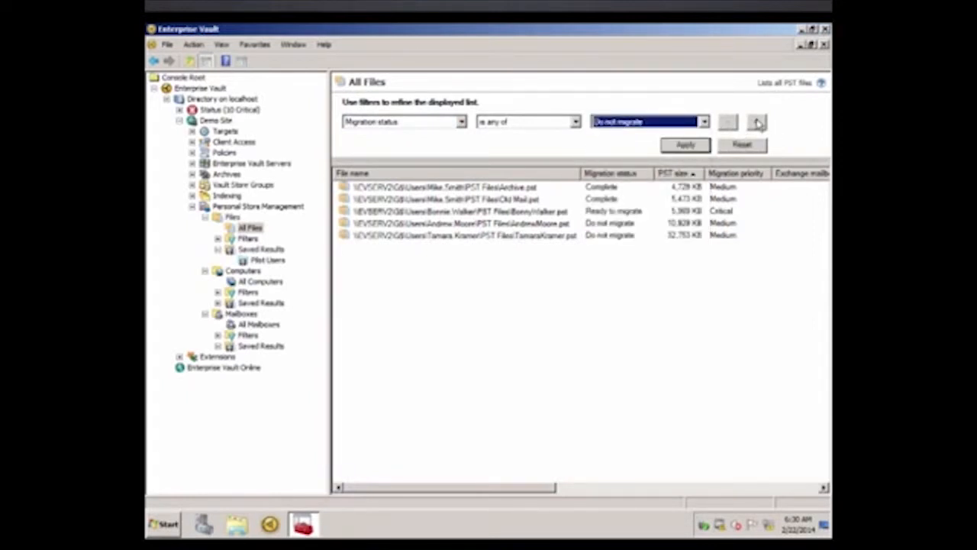
pyautogui.click(685, 146)
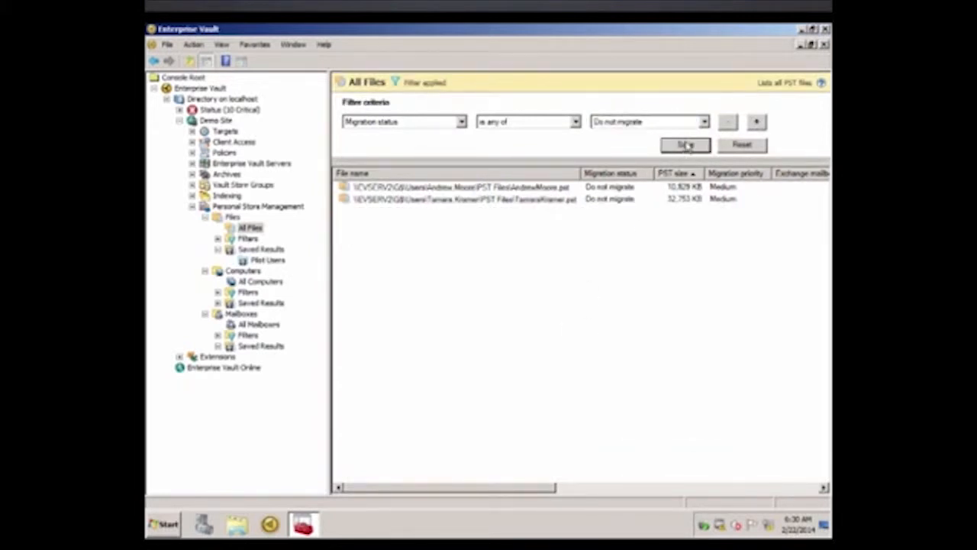
# Save the filtered files as results, adding them to the existing Pilot Users folder.
pyautogui.click(686, 146)
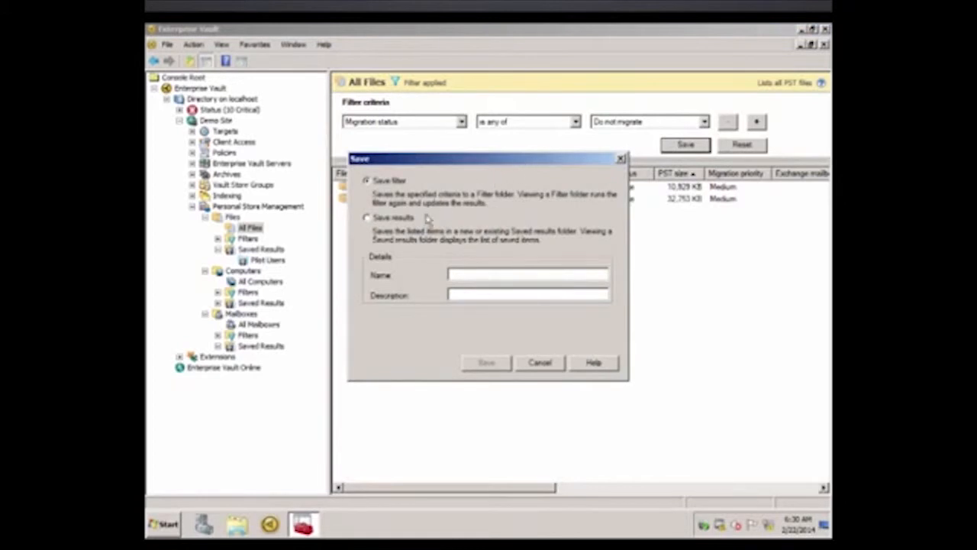
pyautogui.click(388, 221)
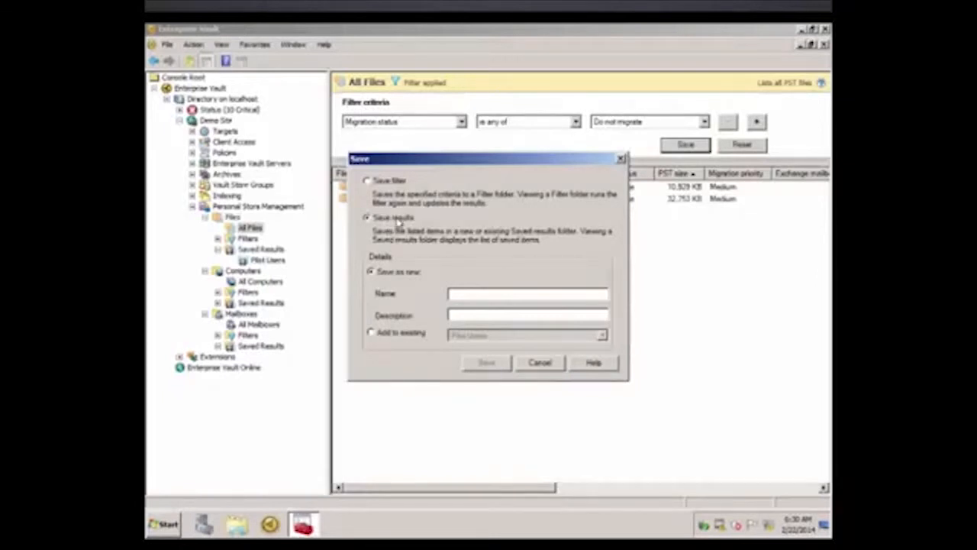
pyautogui.moveTo(506, 160); pyautogui.dragTo(449, 221)
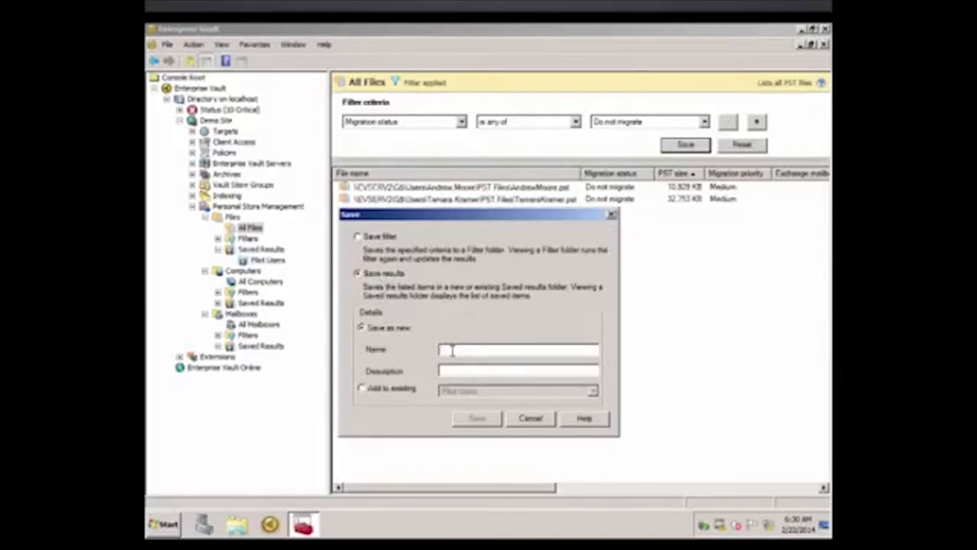
pyautogui.click(405, 389)
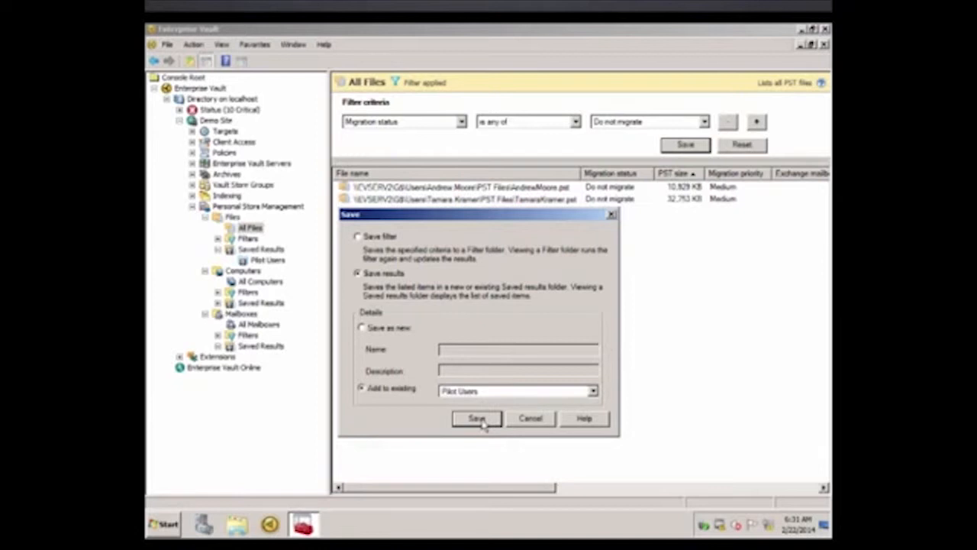
pyautogui.click(489, 422)
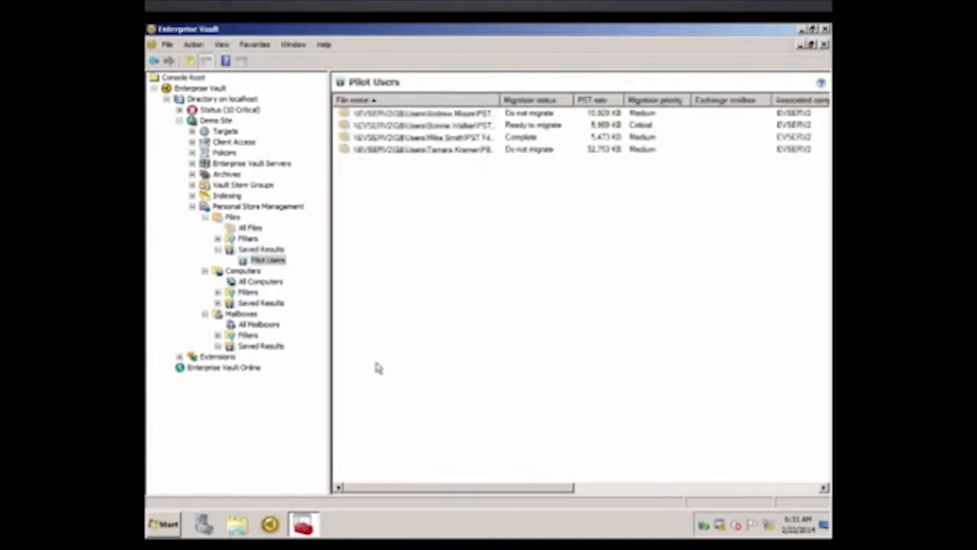
# Examine the migration status of the individual PST files in the Pilot Users saved result.
pyautogui.click(276, 264)
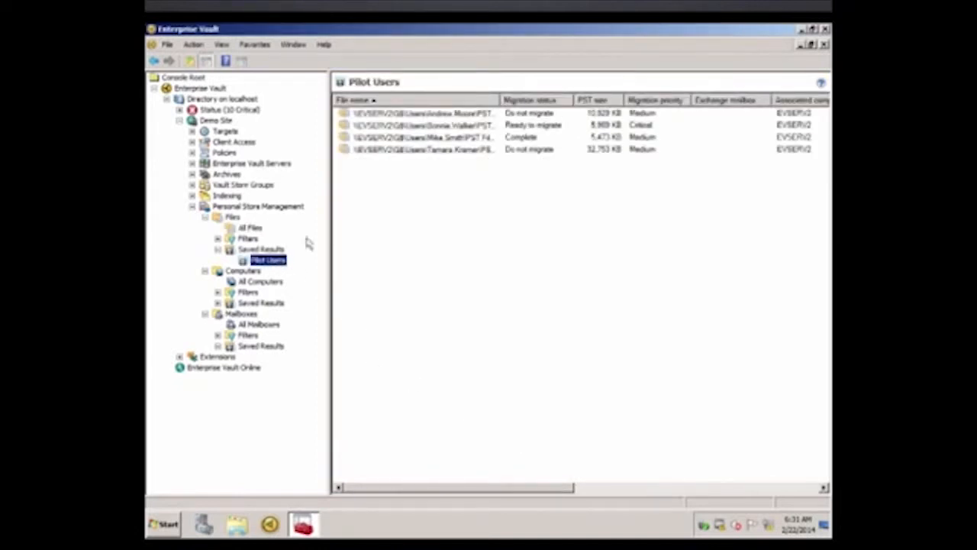
pyautogui.click(526, 151)
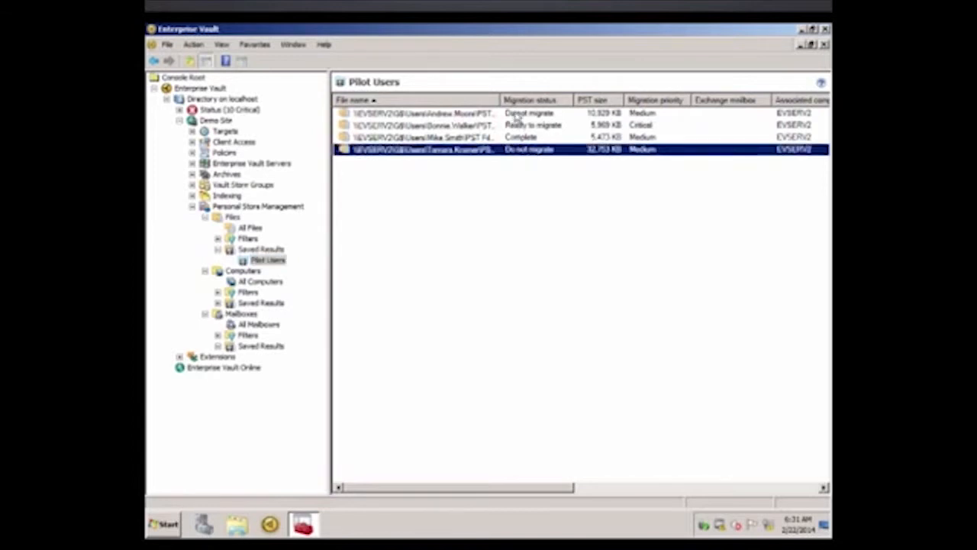
pyautogui.click(513, 113)
pyautogui.click(482, 138)
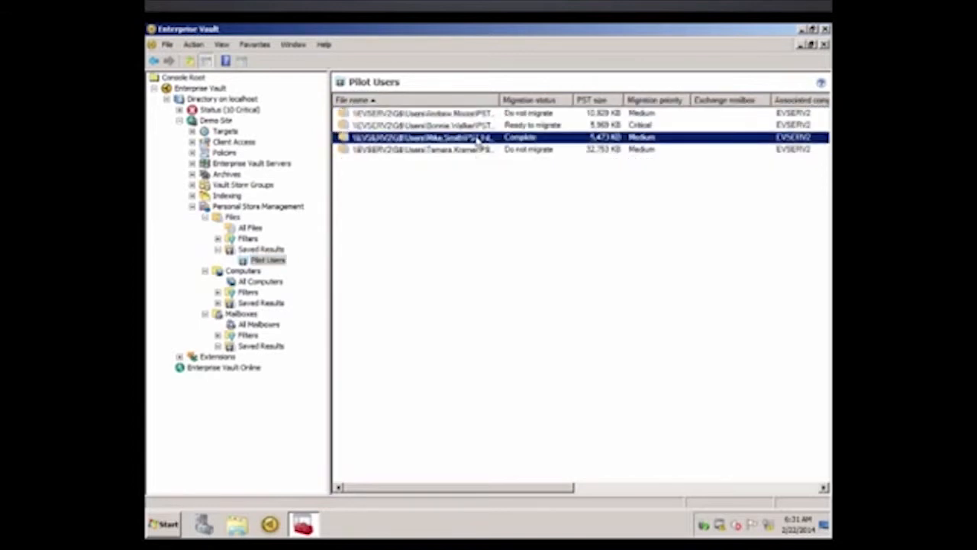
pyautogui.click(479, 127)
pyautogui.click(474, 138)
# Change the migration priority of all files in the Pilot Users saved result to Critical and check the file already marked Complete.
pyautogui.click(271, 262)
pyautogui.rightClick(277, 265)
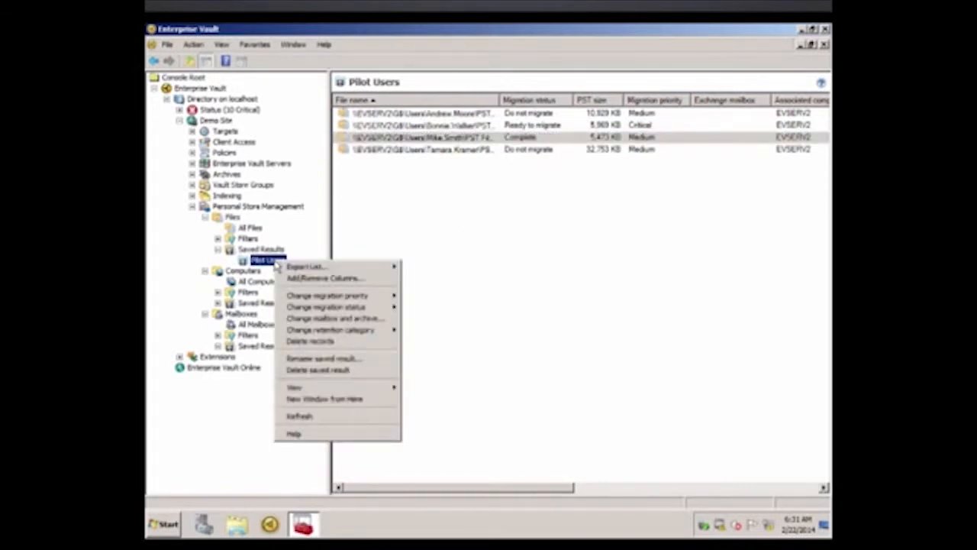
pyautogui.moveTo(357, 300)
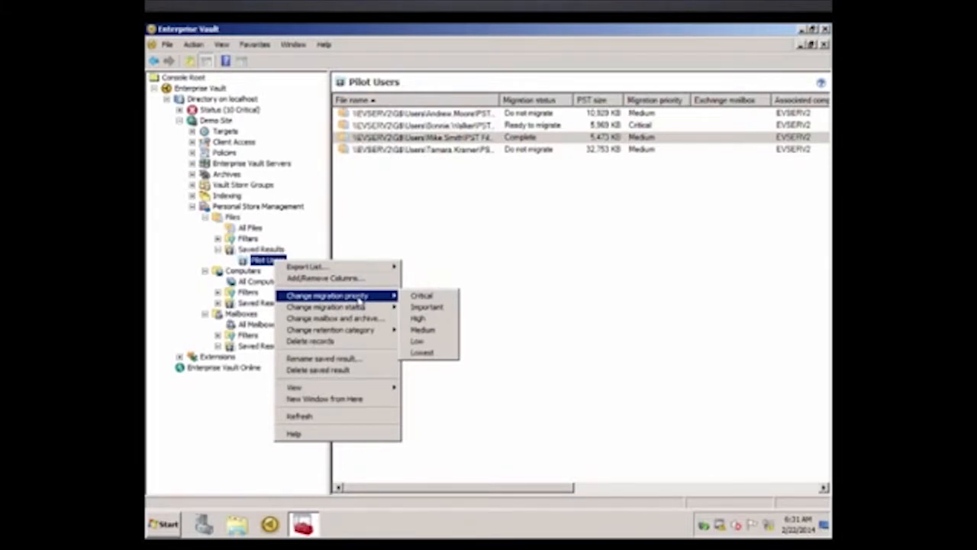
pyautogui.click(432, 301)
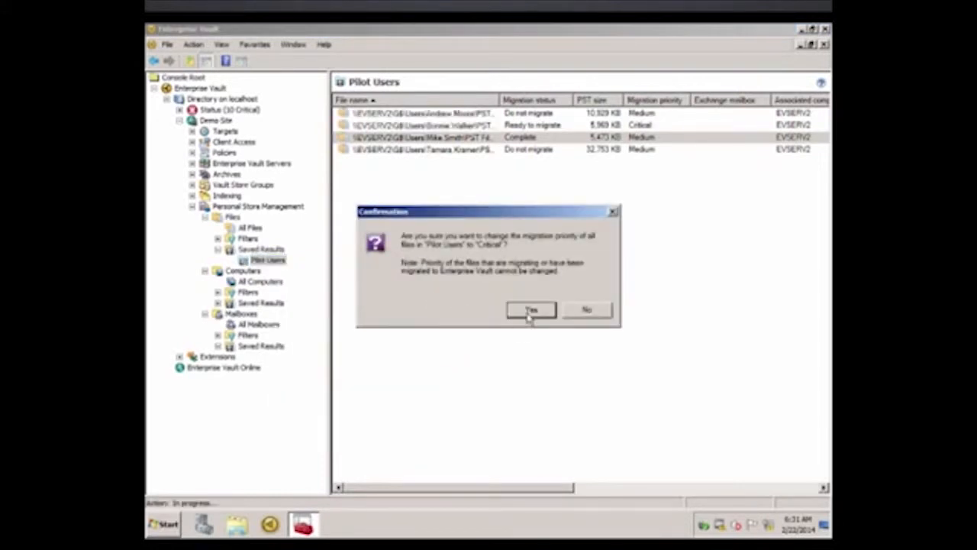
pyautogui.click(528, 312)
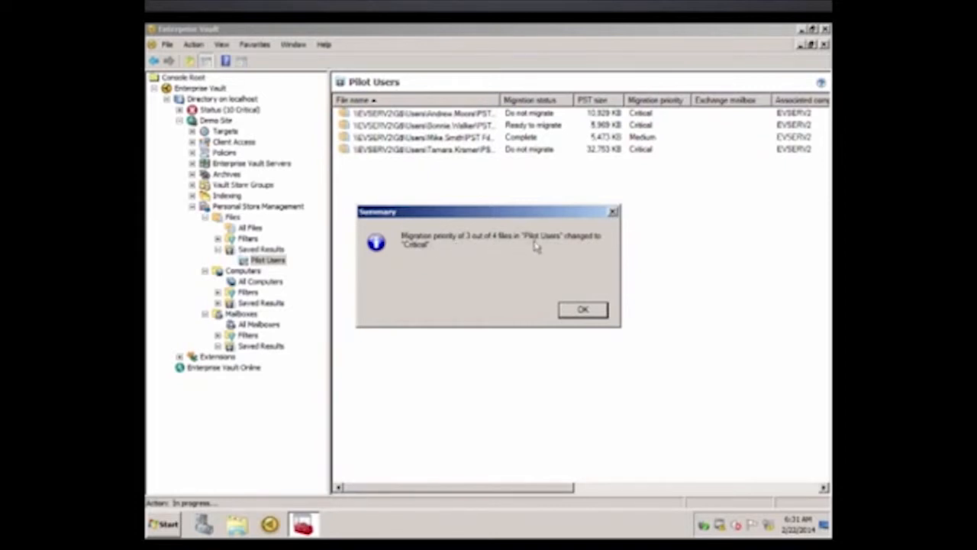
pyautogui.click(582, 313)
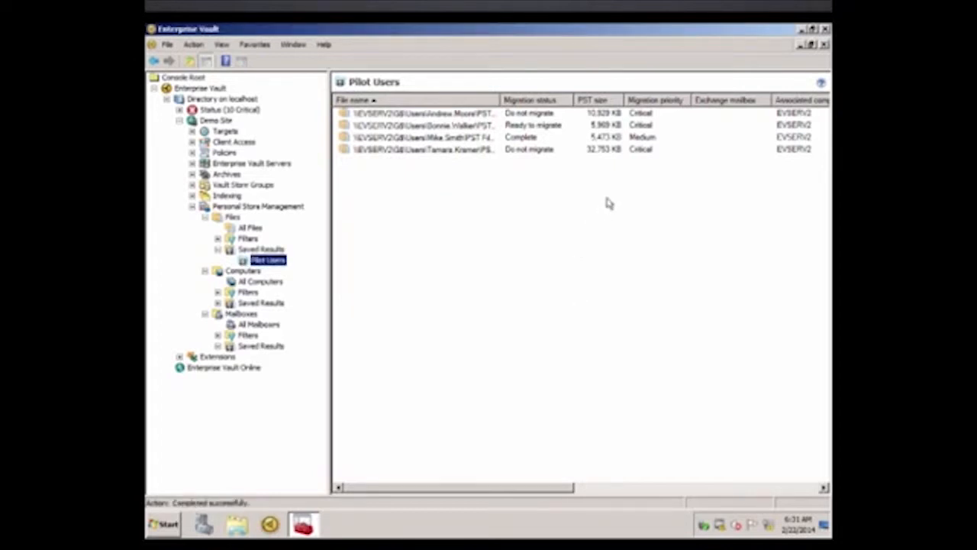
pyautogui.click(461, 138)
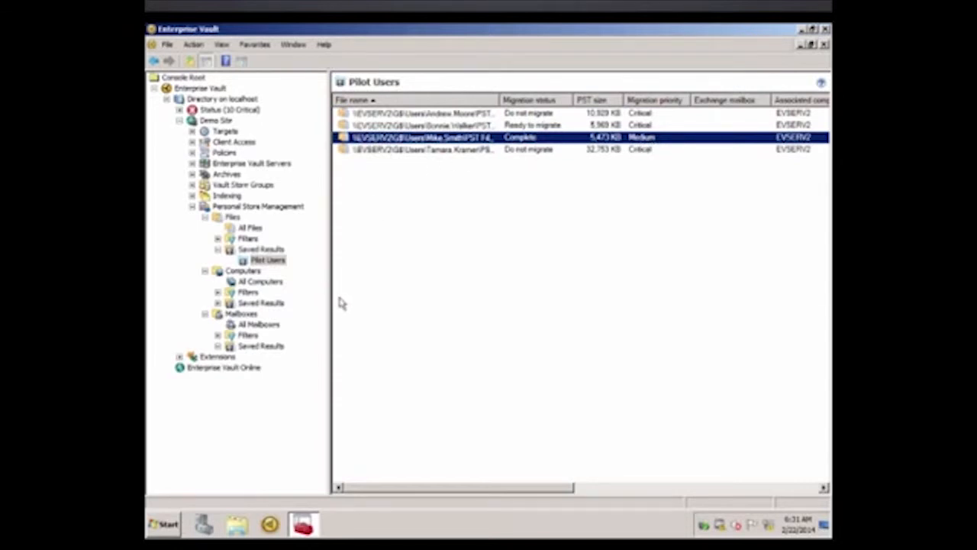
# View the Pilot Computers saved result and the list of all computers, as well as the mailbox saved results and all archived mailboxes.
pyautogui.click(217, 303)
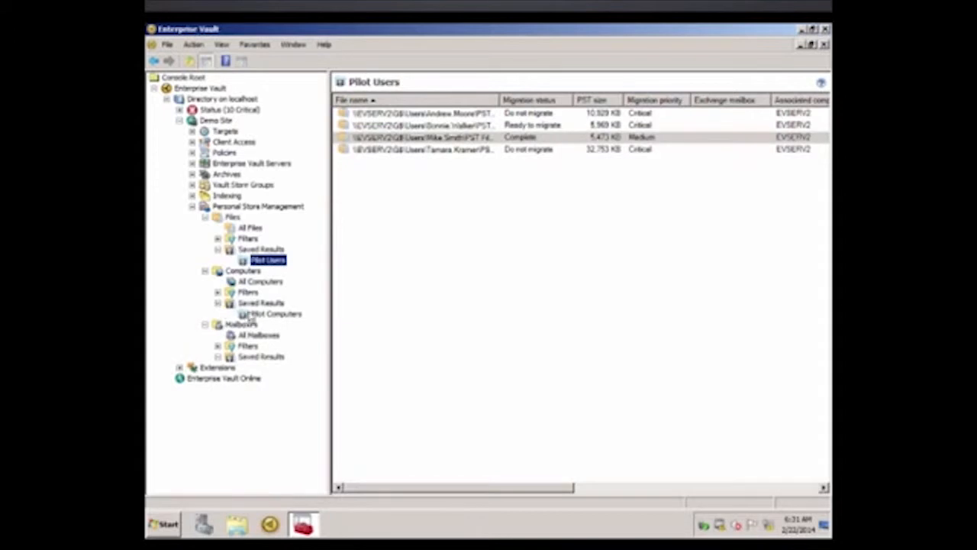
pyautogui.click(272, 315)
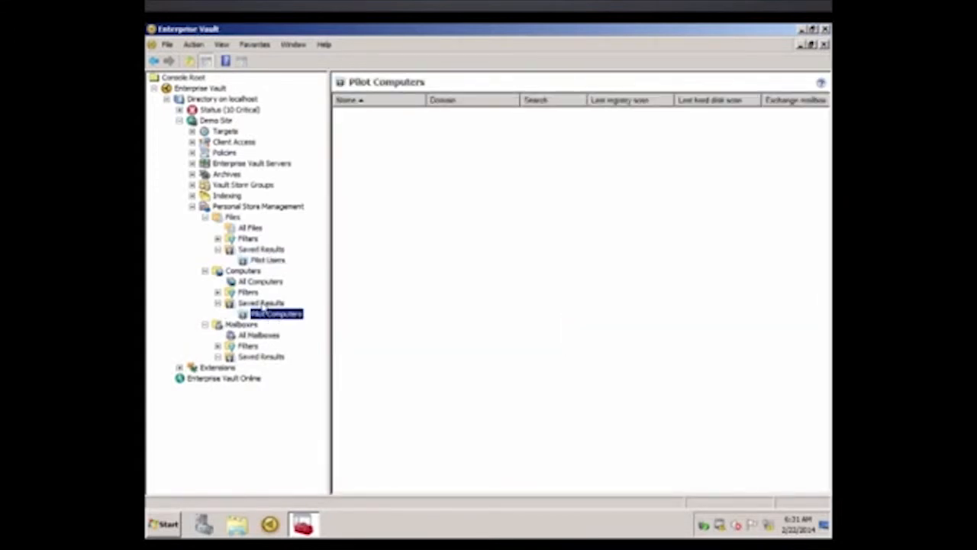
pyautogui.click(260, 281)
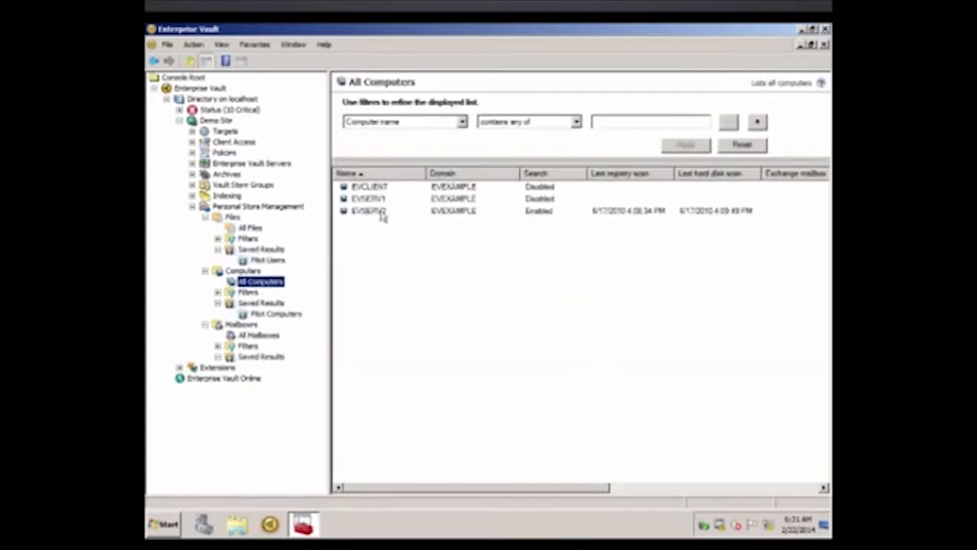
pyautogui.click(254, 357)
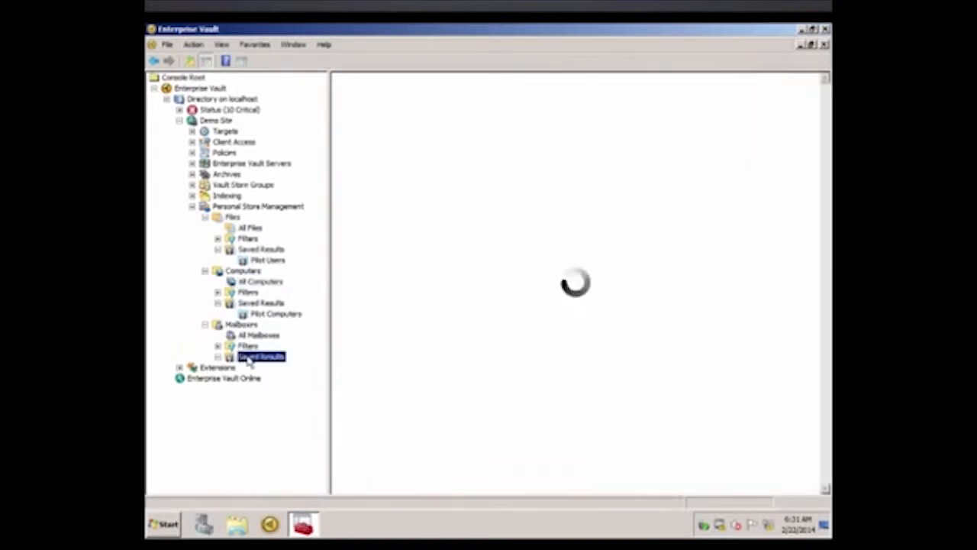
pyautogui.click(260, 337)
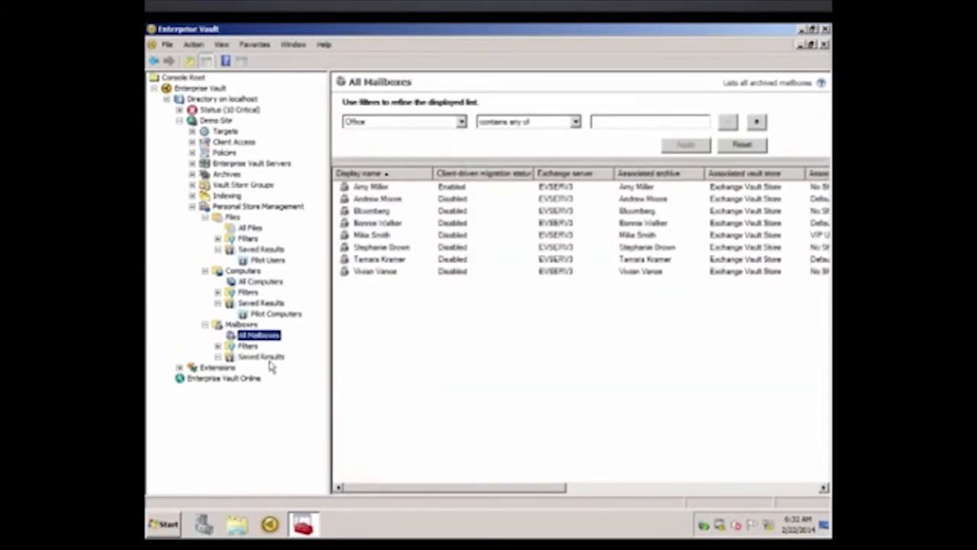